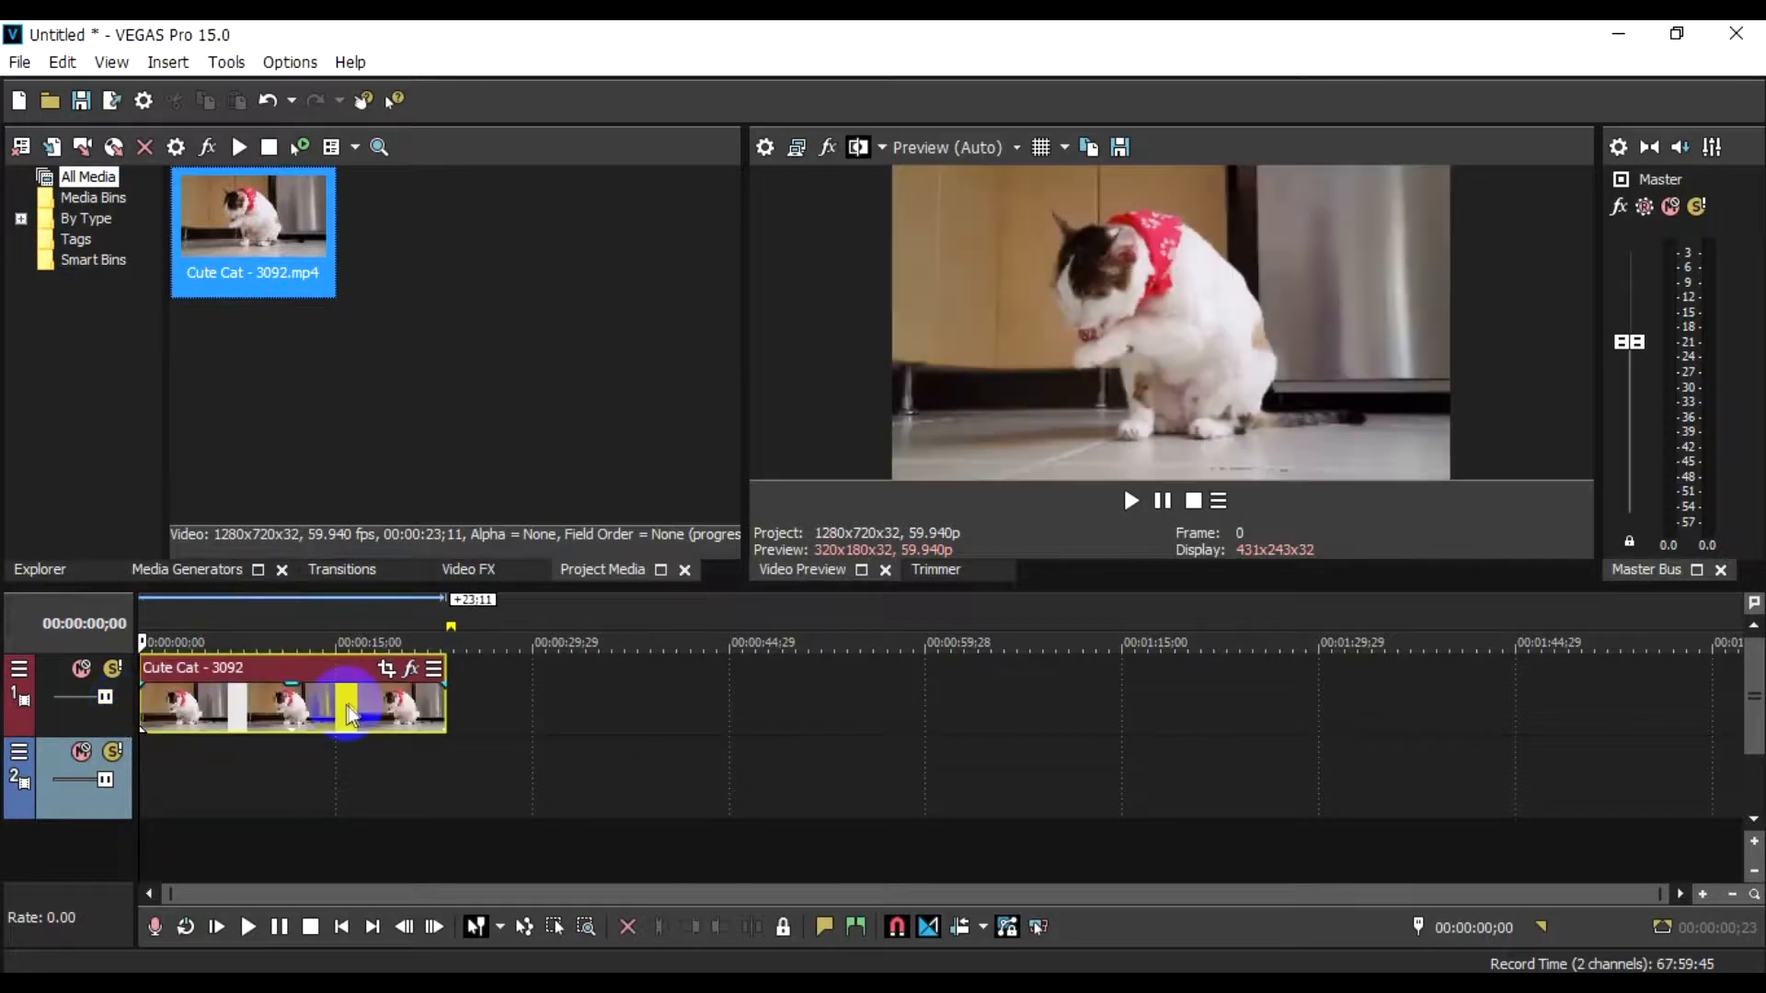
# Step: Extend the end of the Cute Cat clip on the timeline to about 00:01:15
pyautogui.moveTo(446, 699); pyautogui.dragTo(1128, 714)
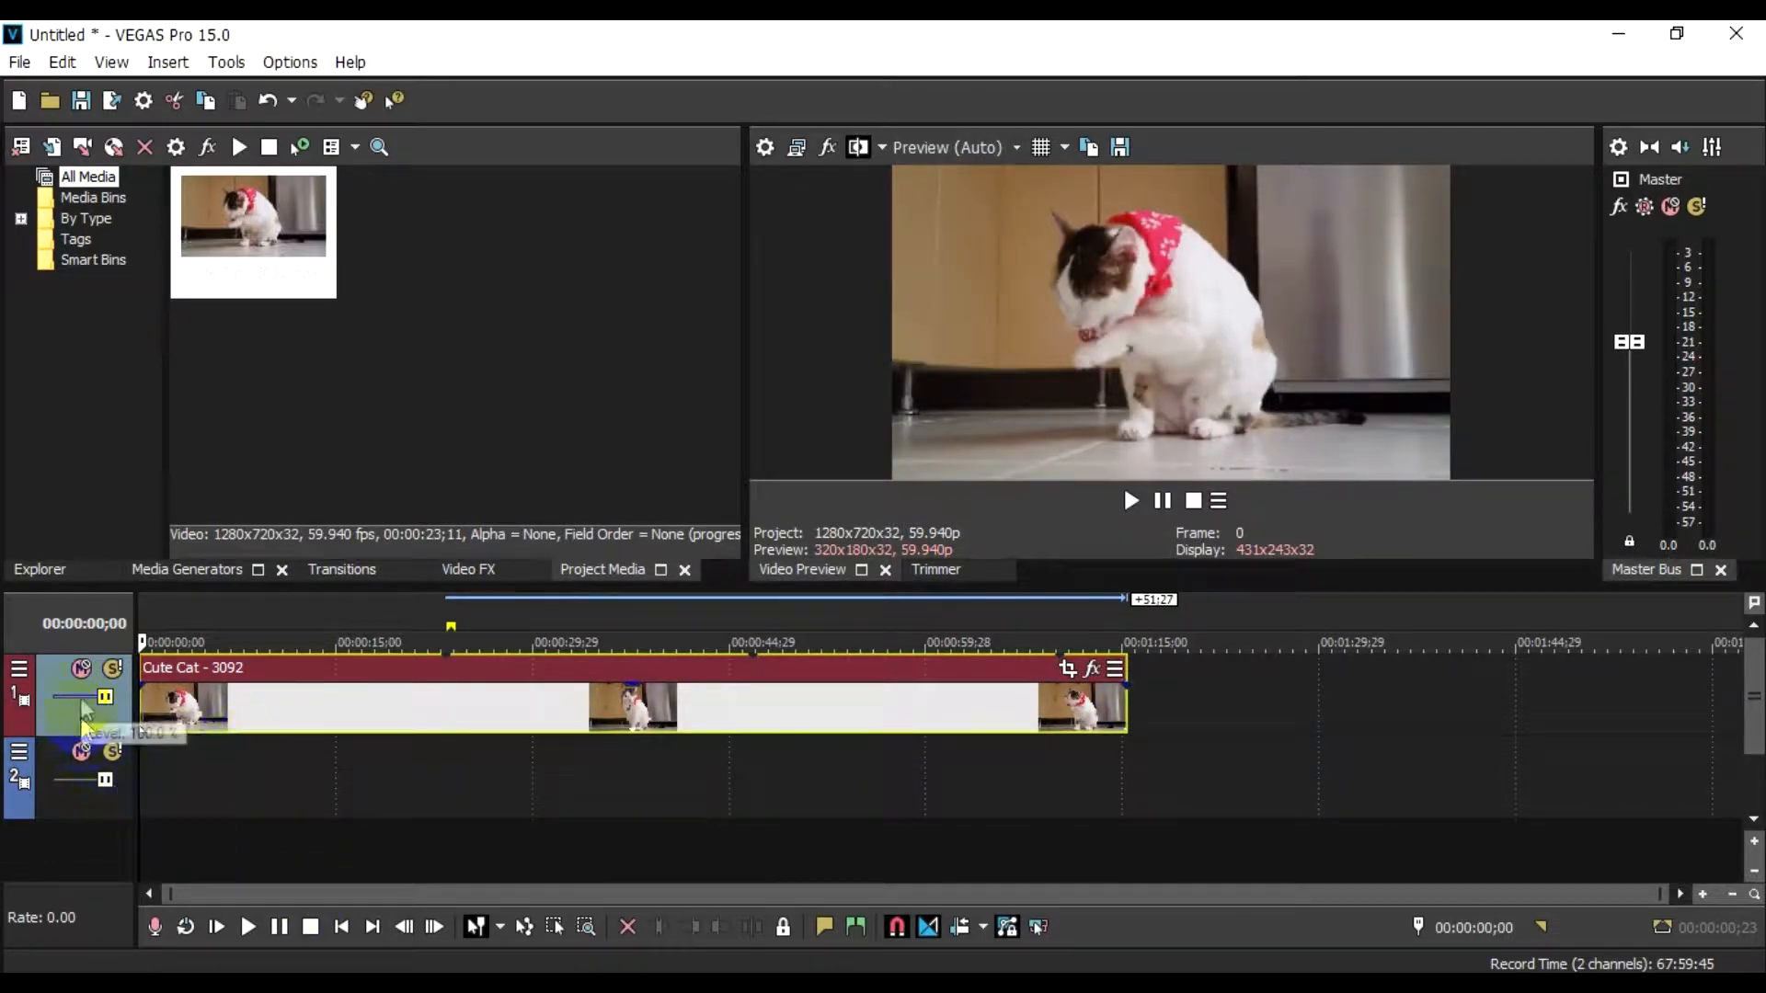
pyautogui.rightClick(240, 785)
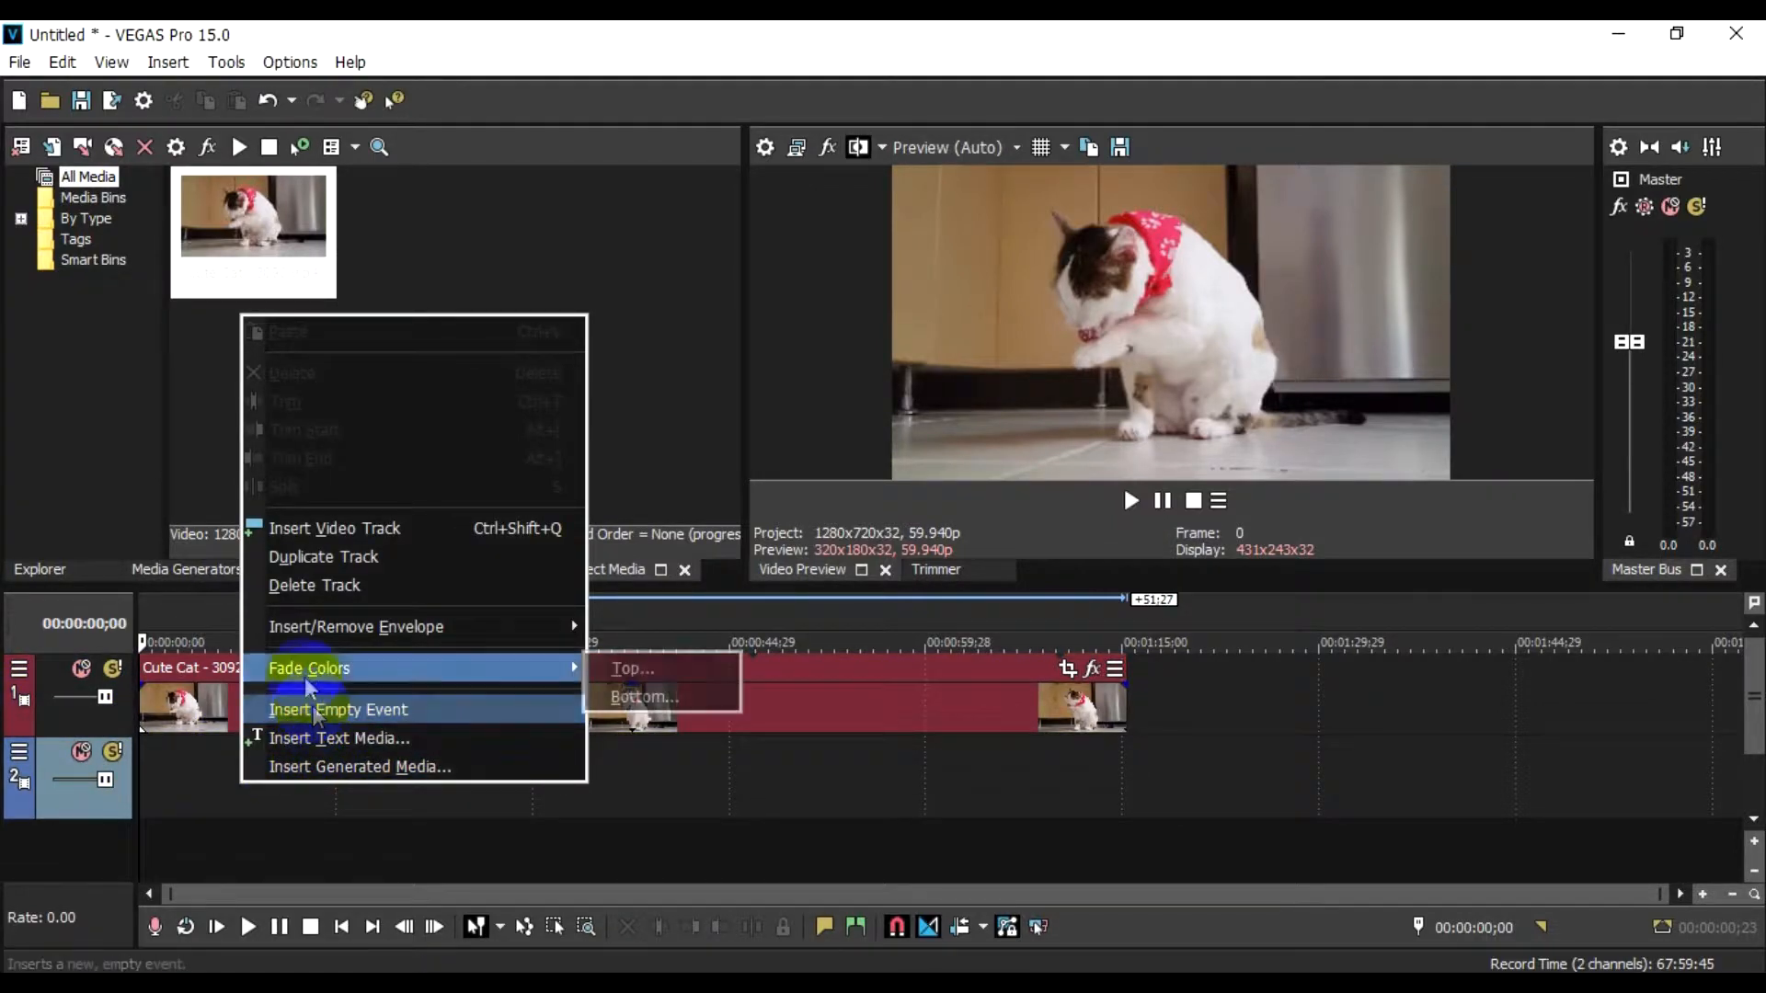
pyautogui.click(241, 833)
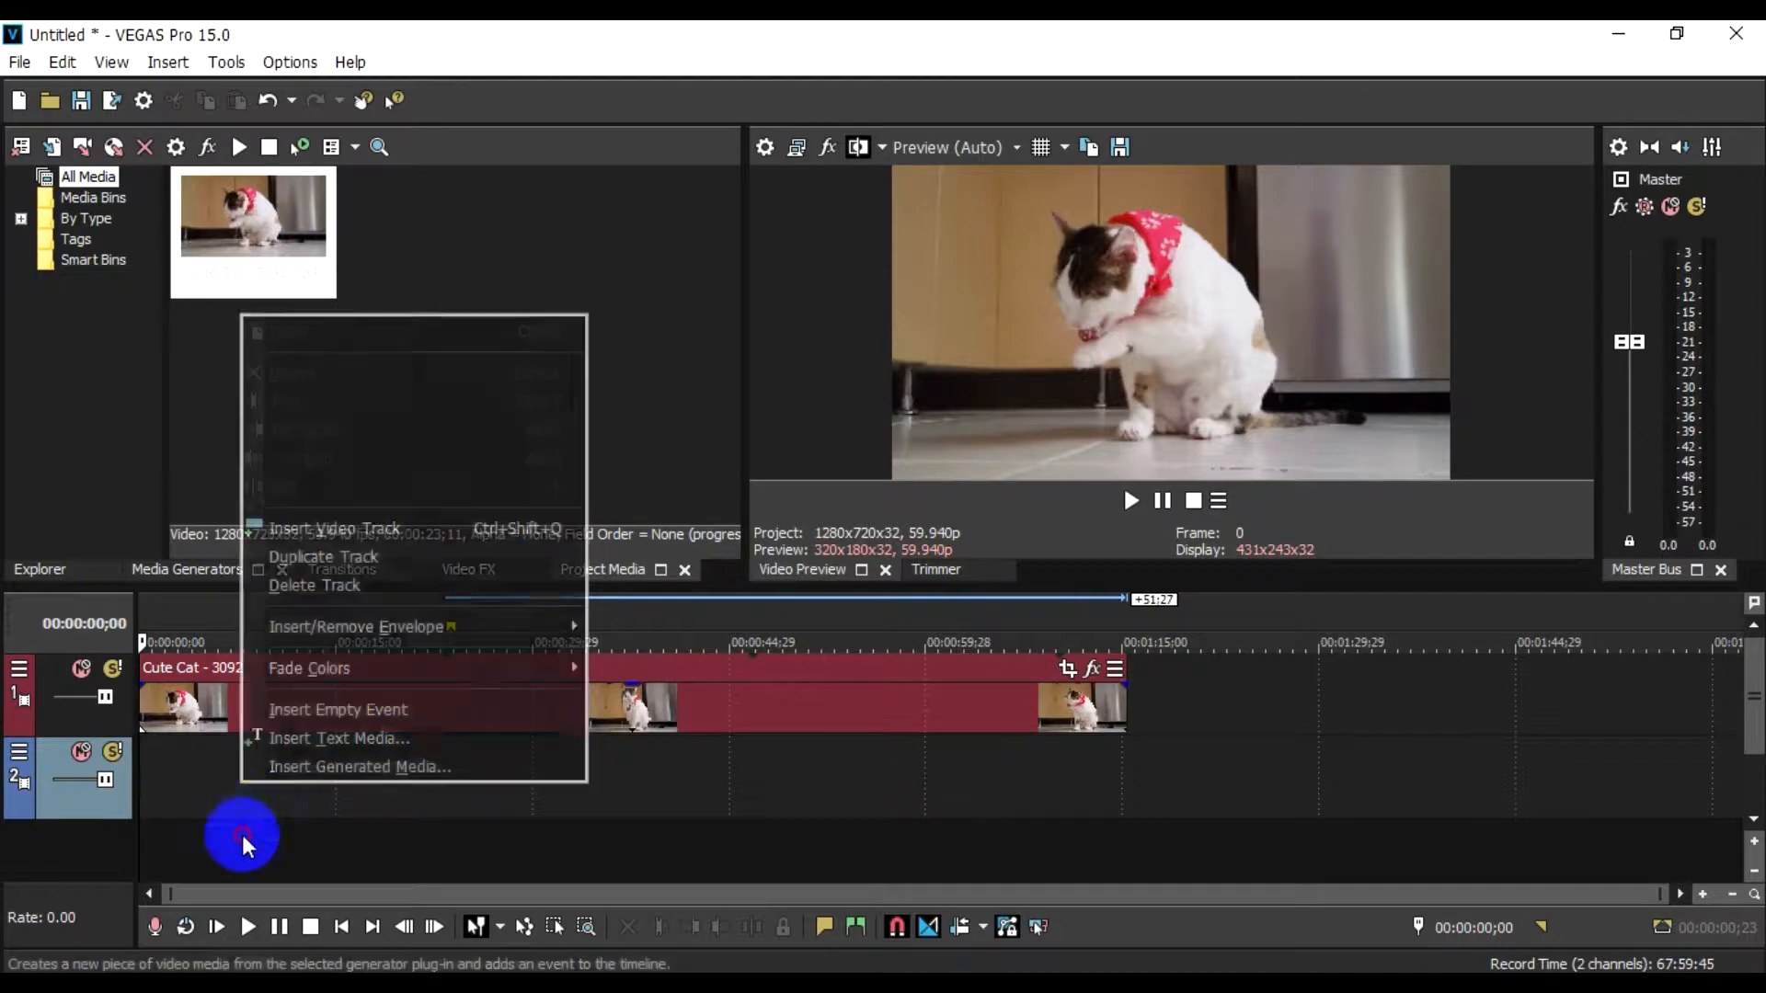
pyautogui.rightClick(241, 833)
pyautogui.rightClick(209, 839)
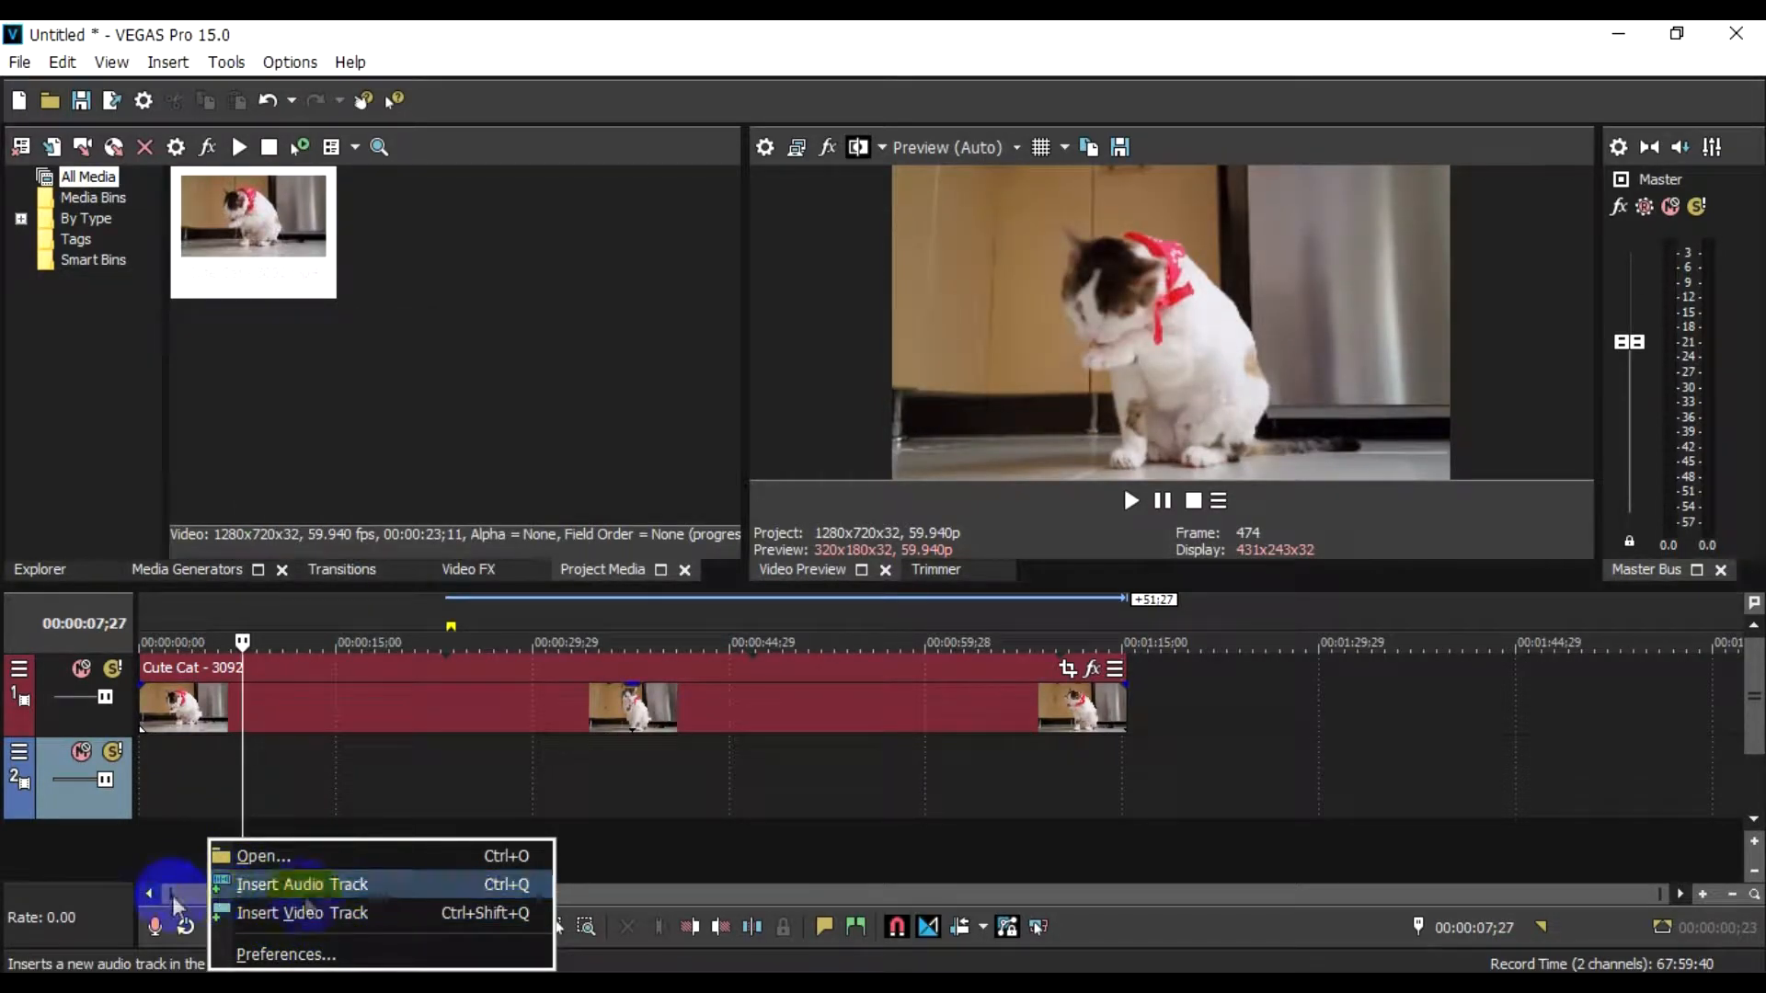
# Step: Delete the empty second track and insert a new video track above the cat clip
pyautogui.rightClick(30, 806)
pyautogui.moveTo(94, 643)
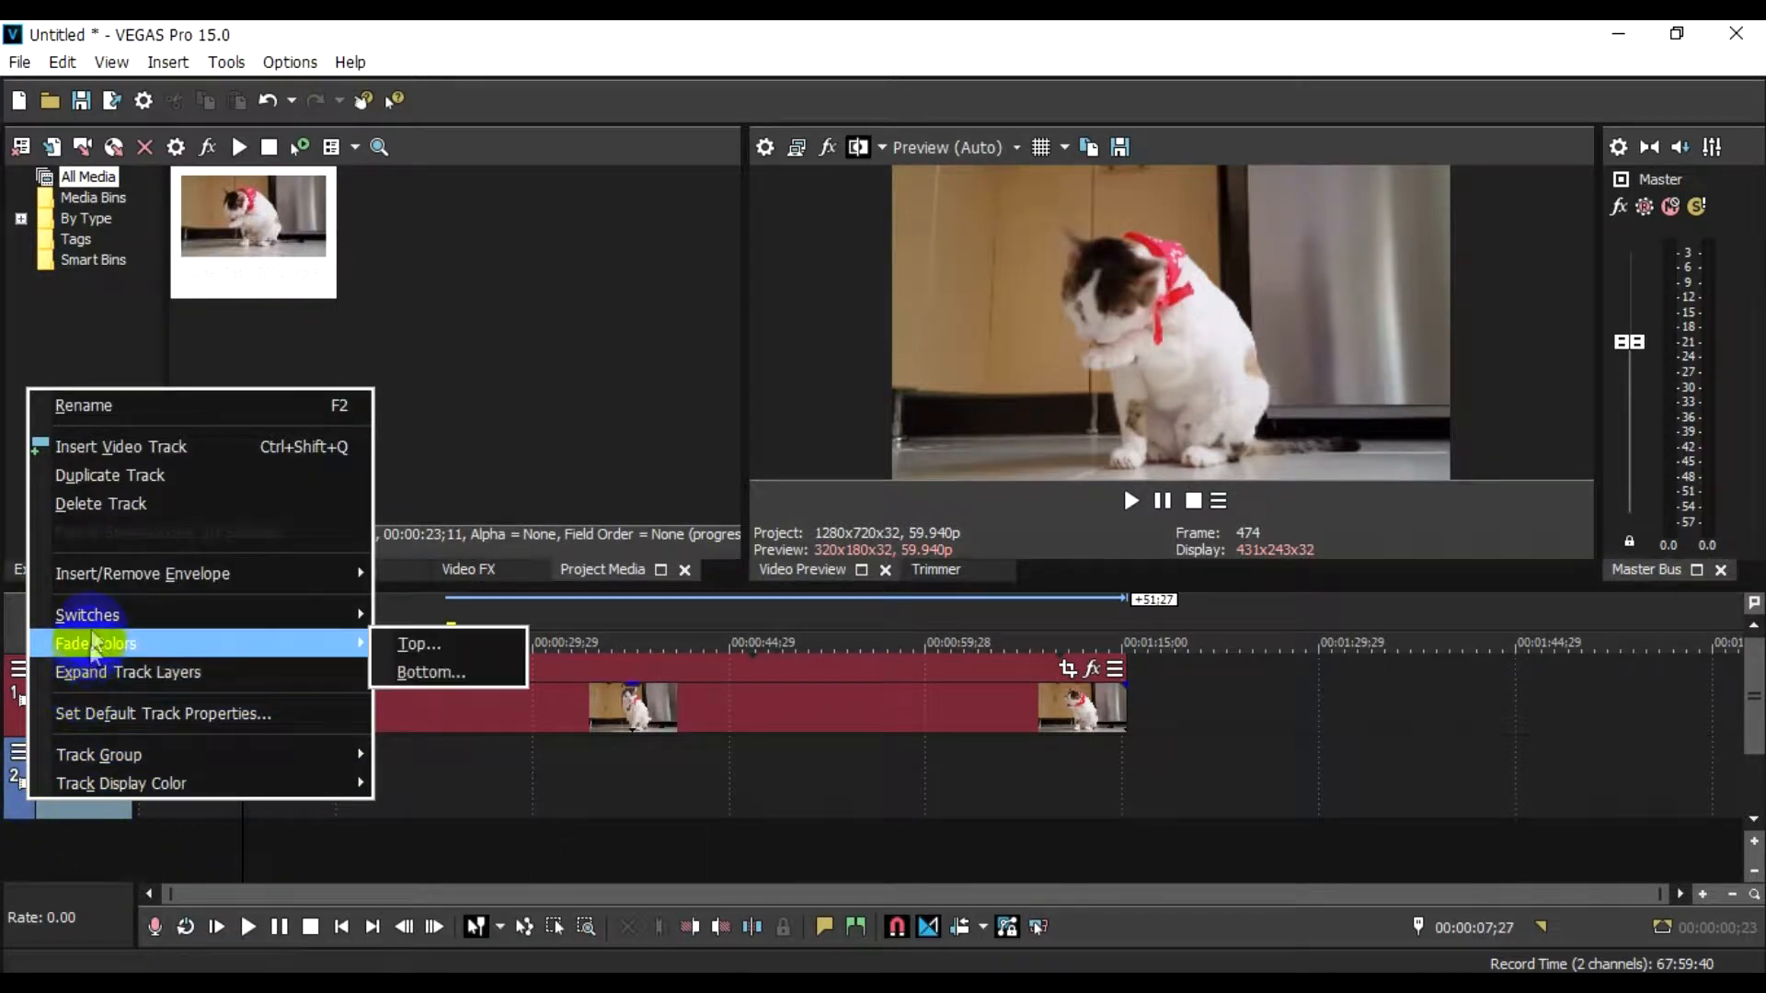
pyautogui.click(103, 504)
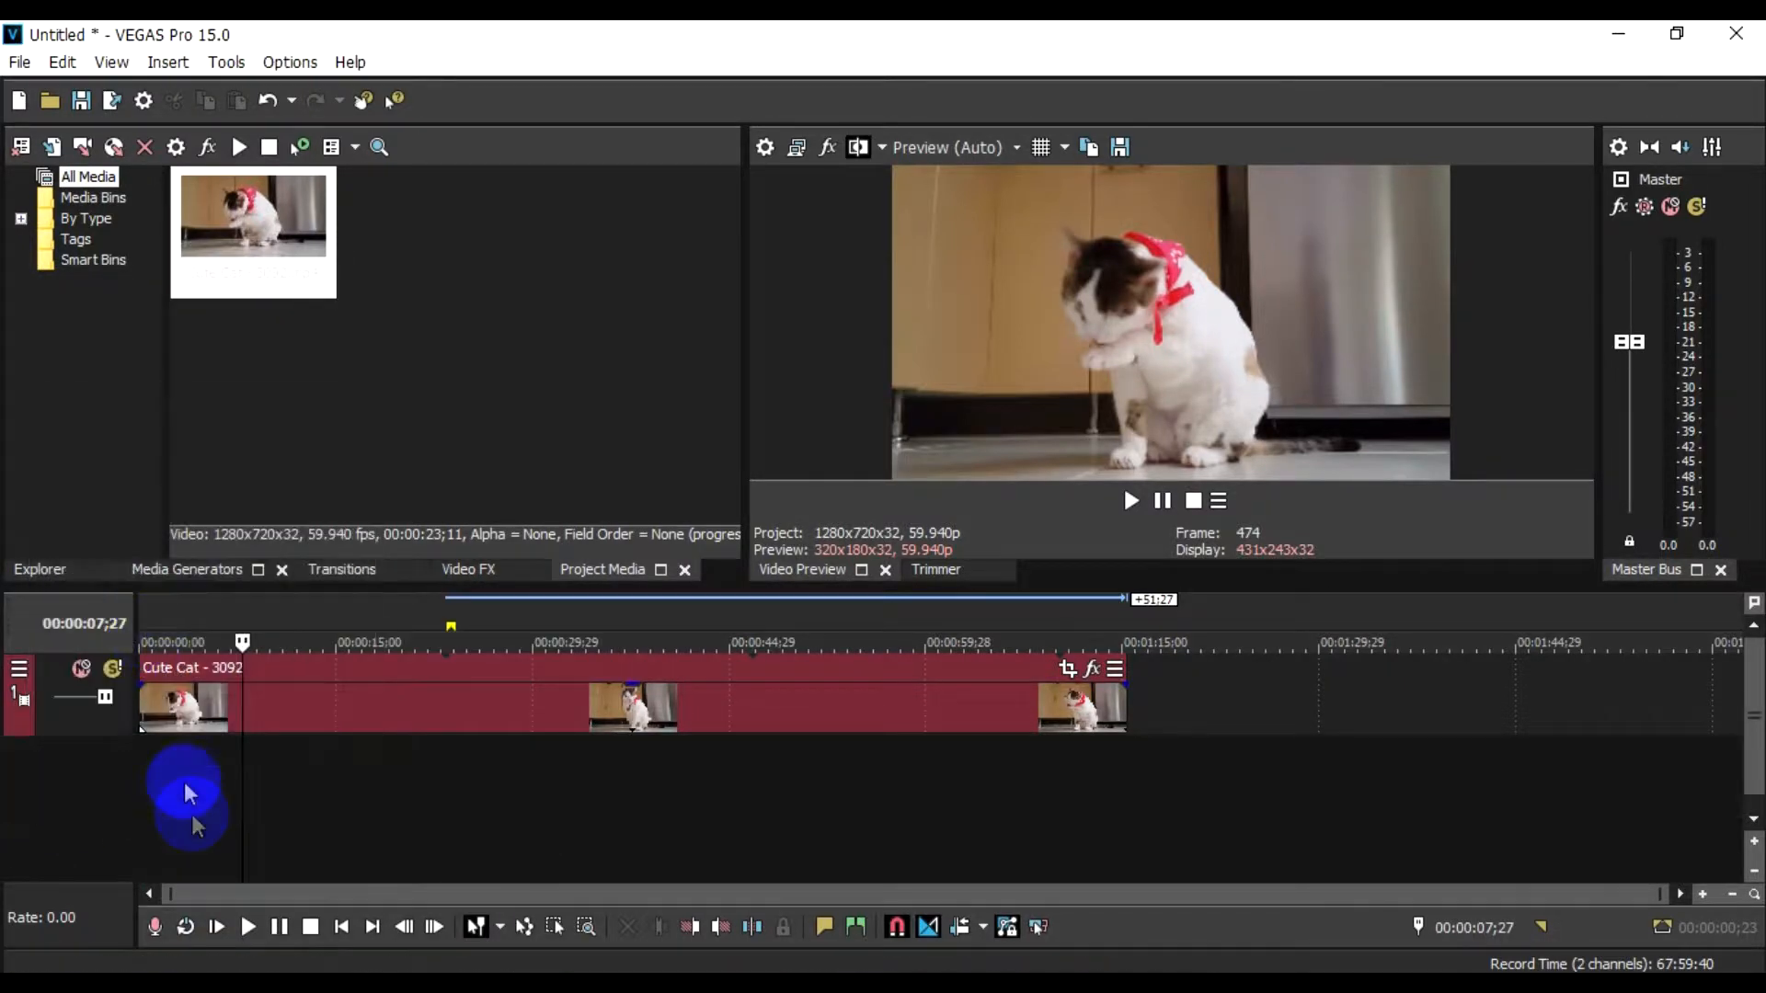
pyautogui.rightClick(263, 820)
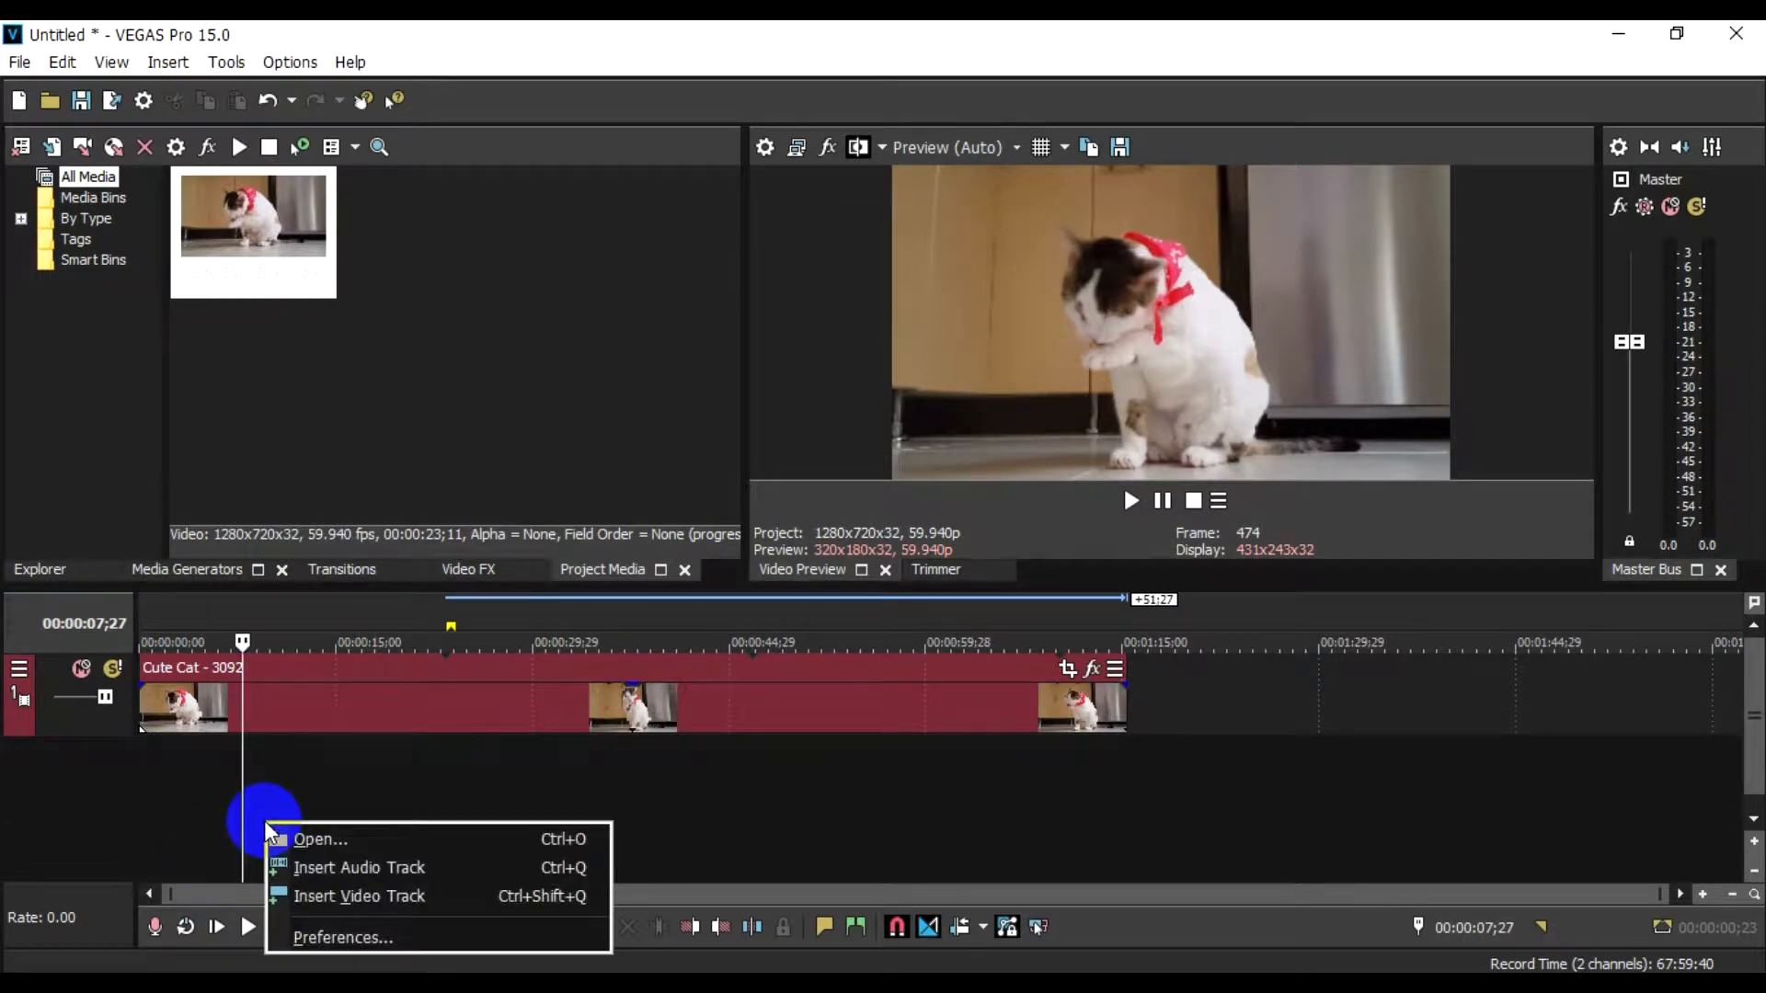
pyautogui.click(355, 896)
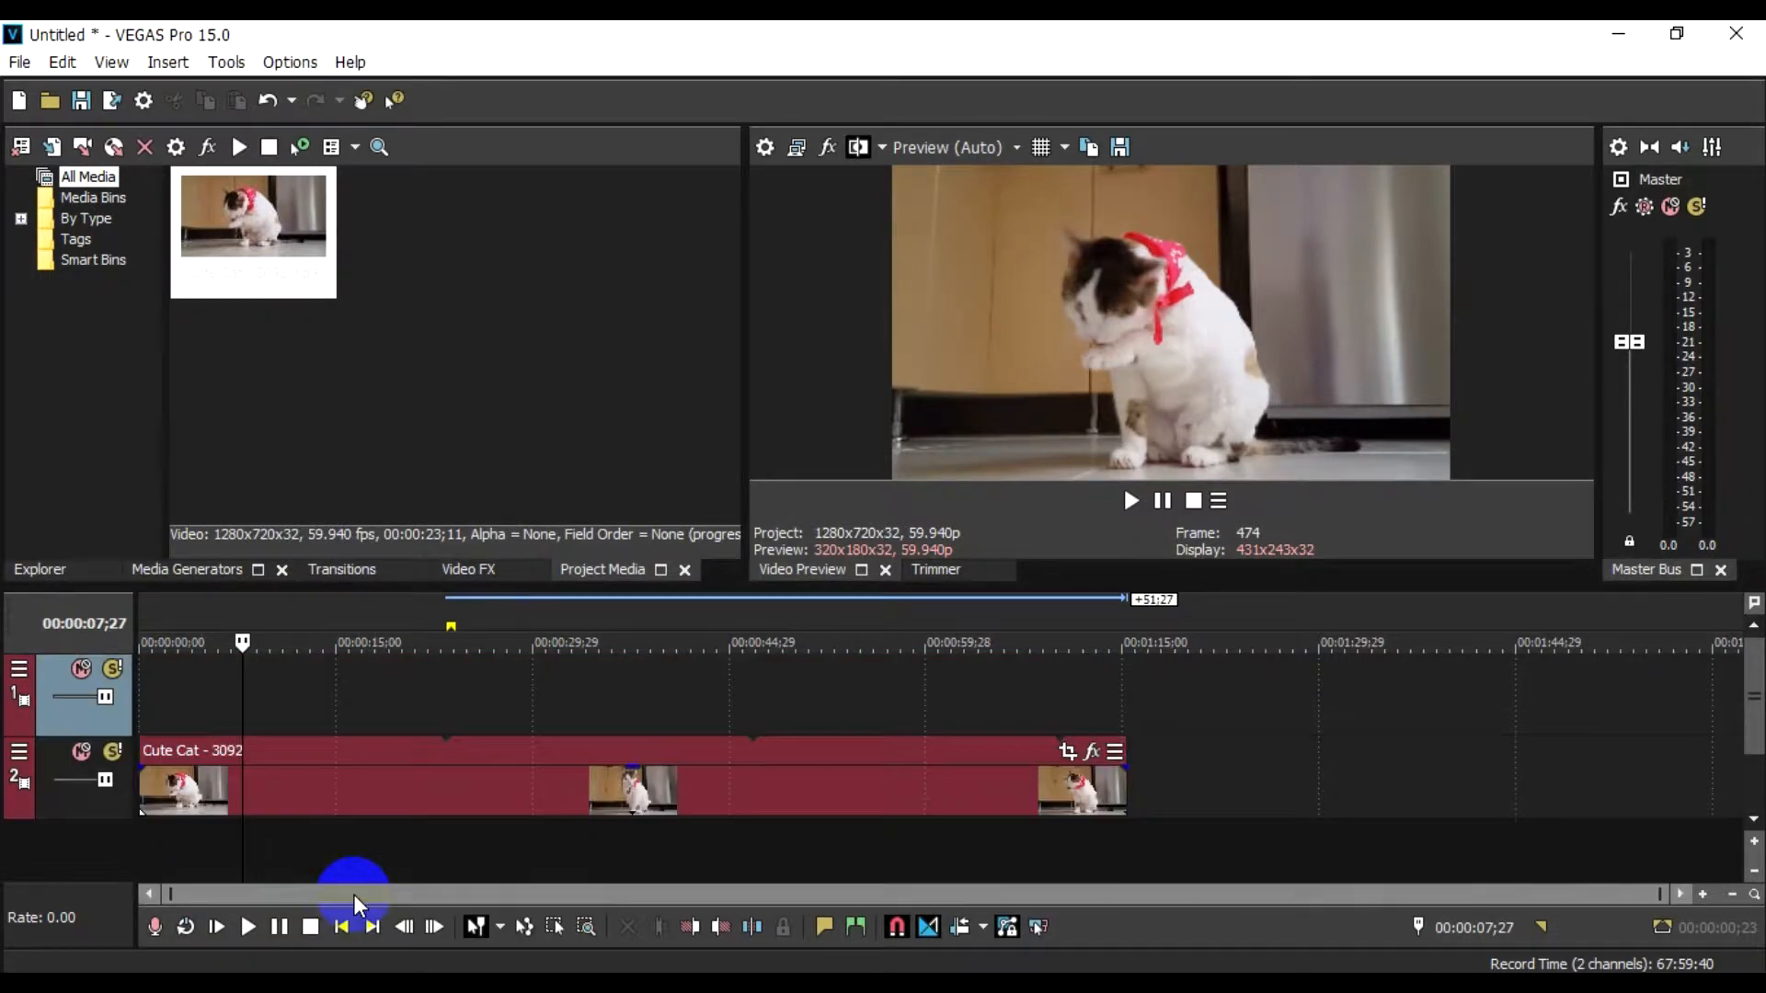
# Step: Insert text media at the start of the empty video track and apply the Rolling Glow and Enlarge preset
pyautogui.rightClick(206, 692)
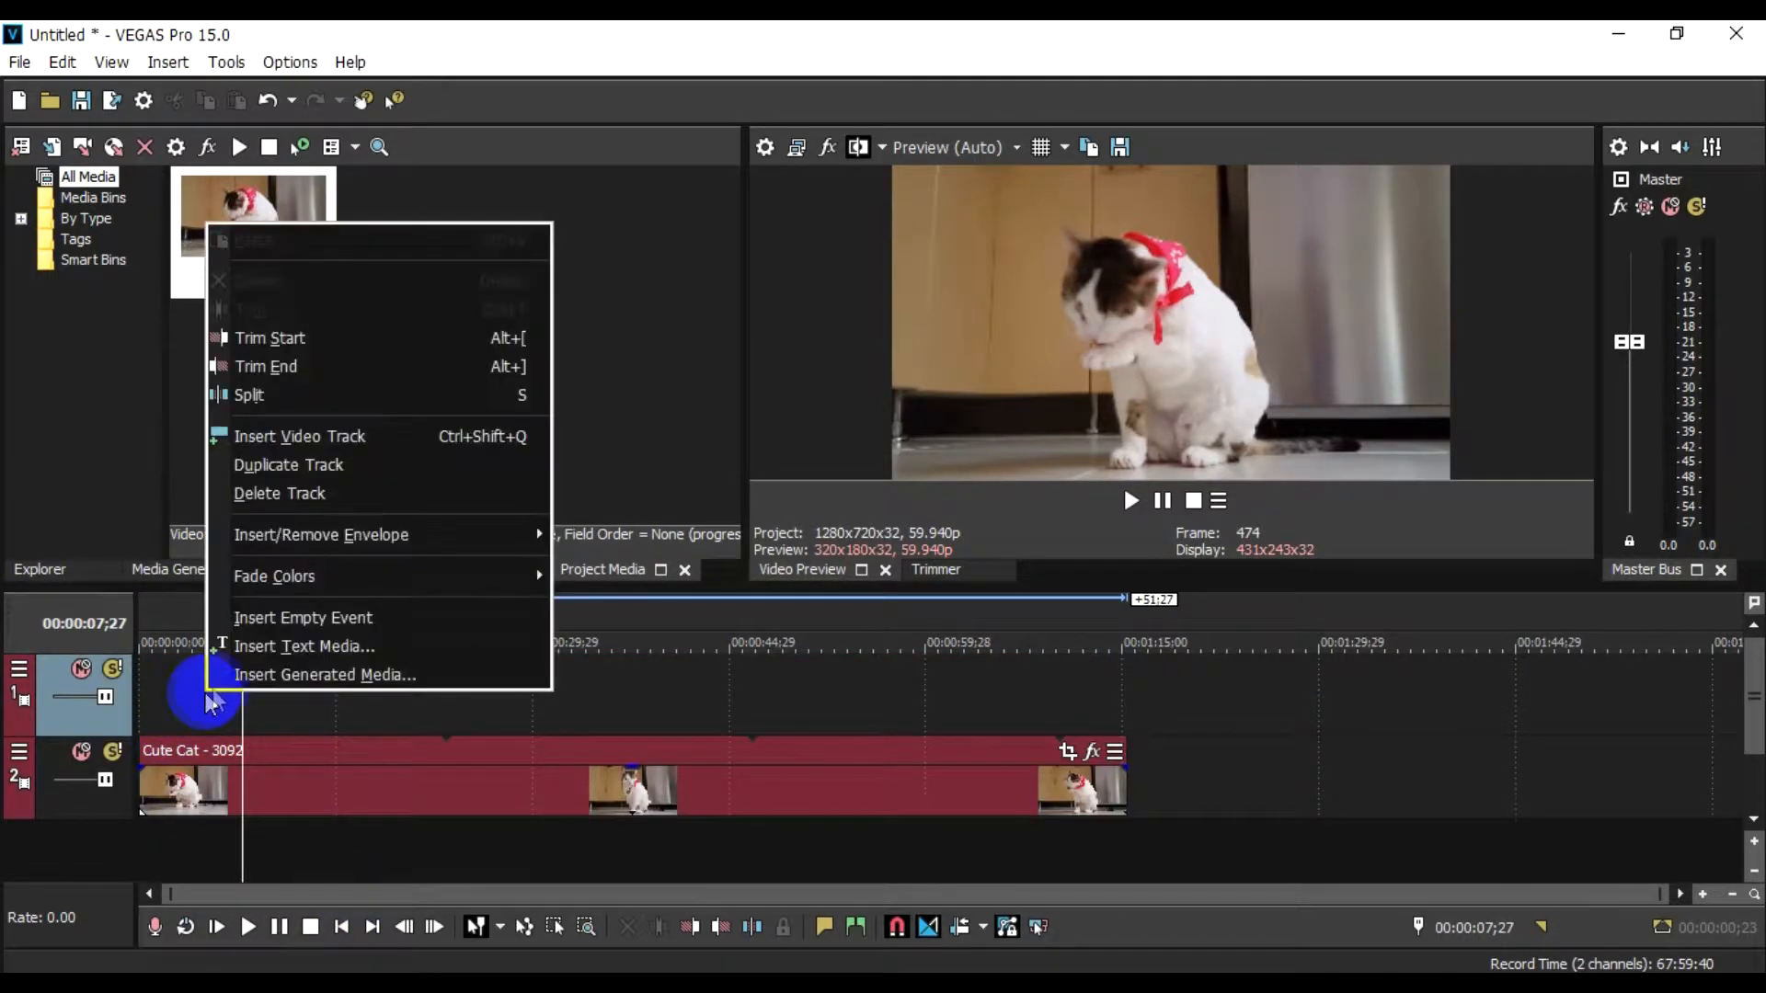
pyautogui.click(260, 649)
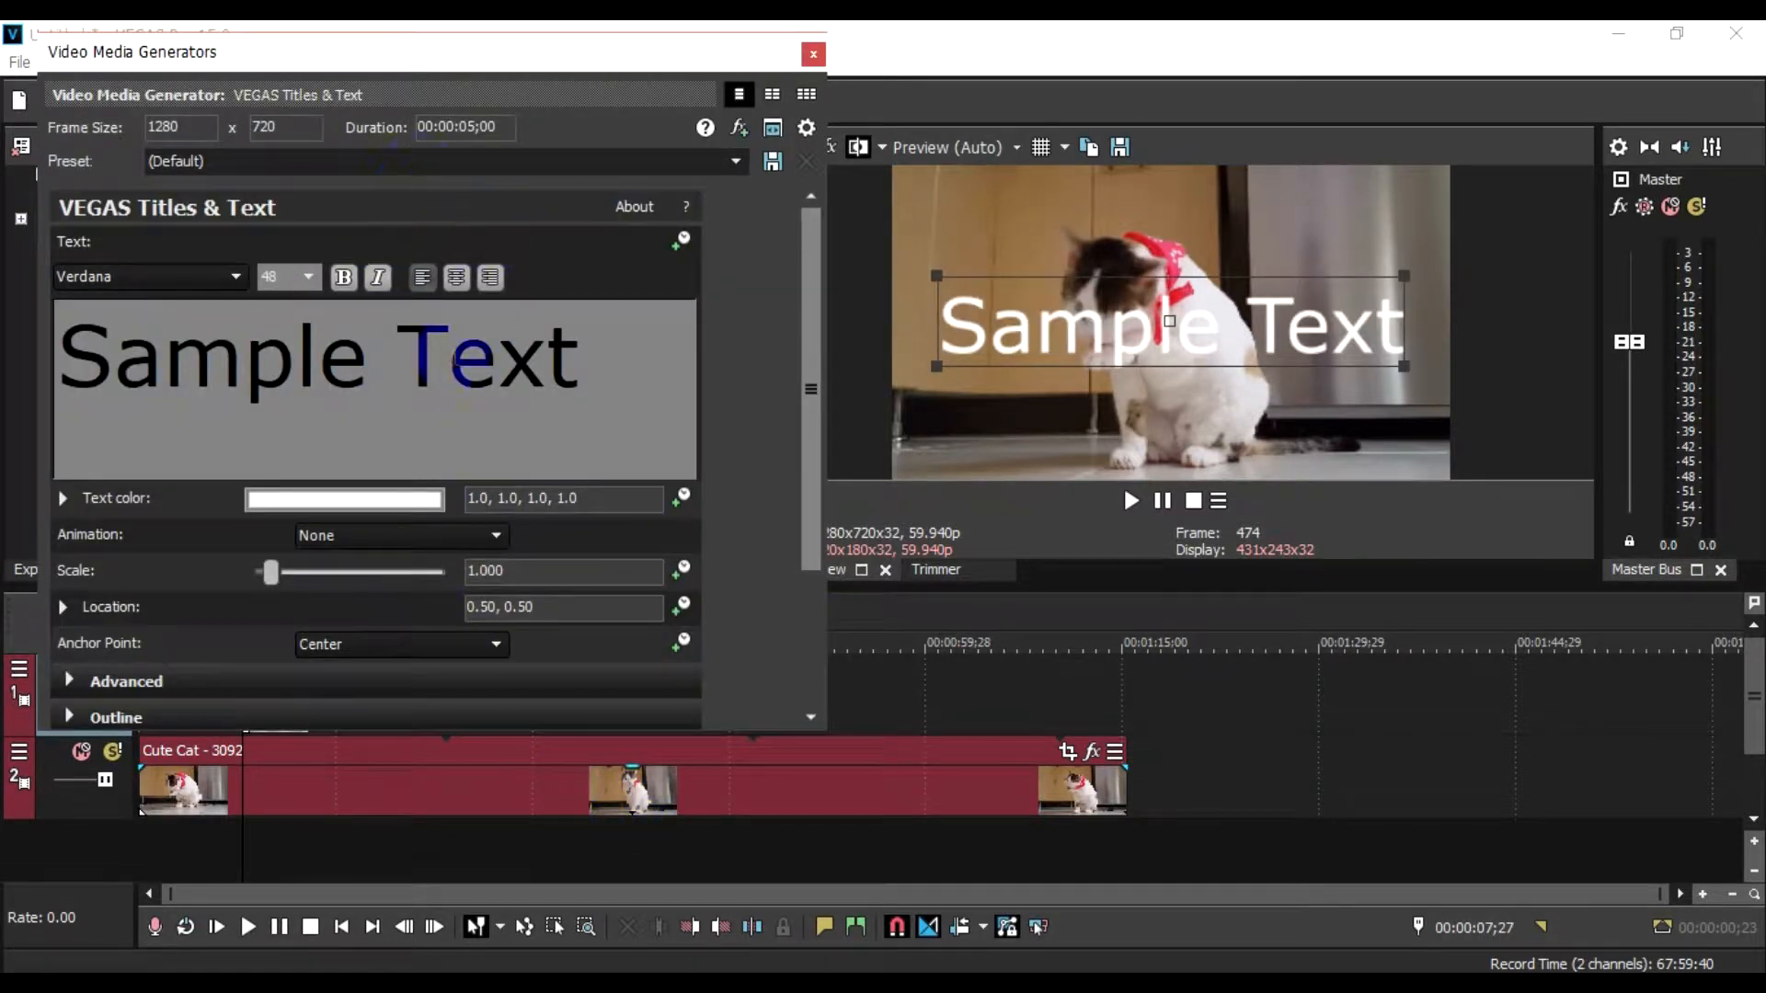
pyautogui.click(733, 162)
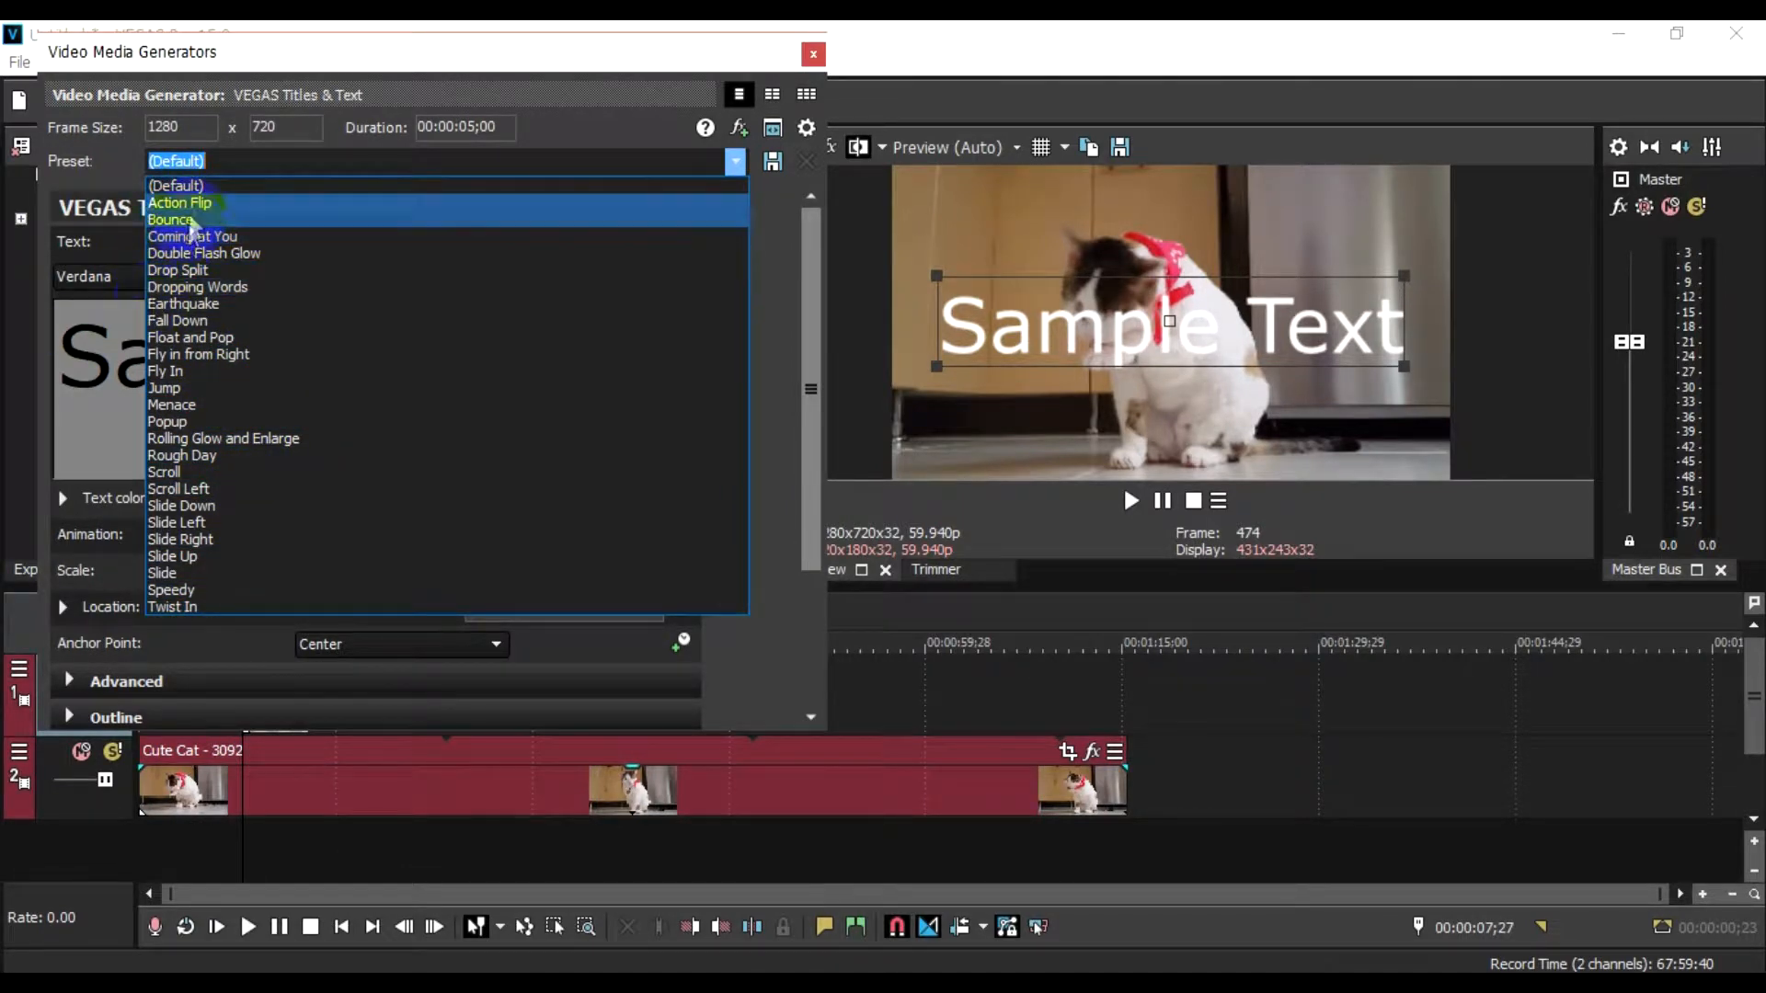
pyautogui.click(193, 204)
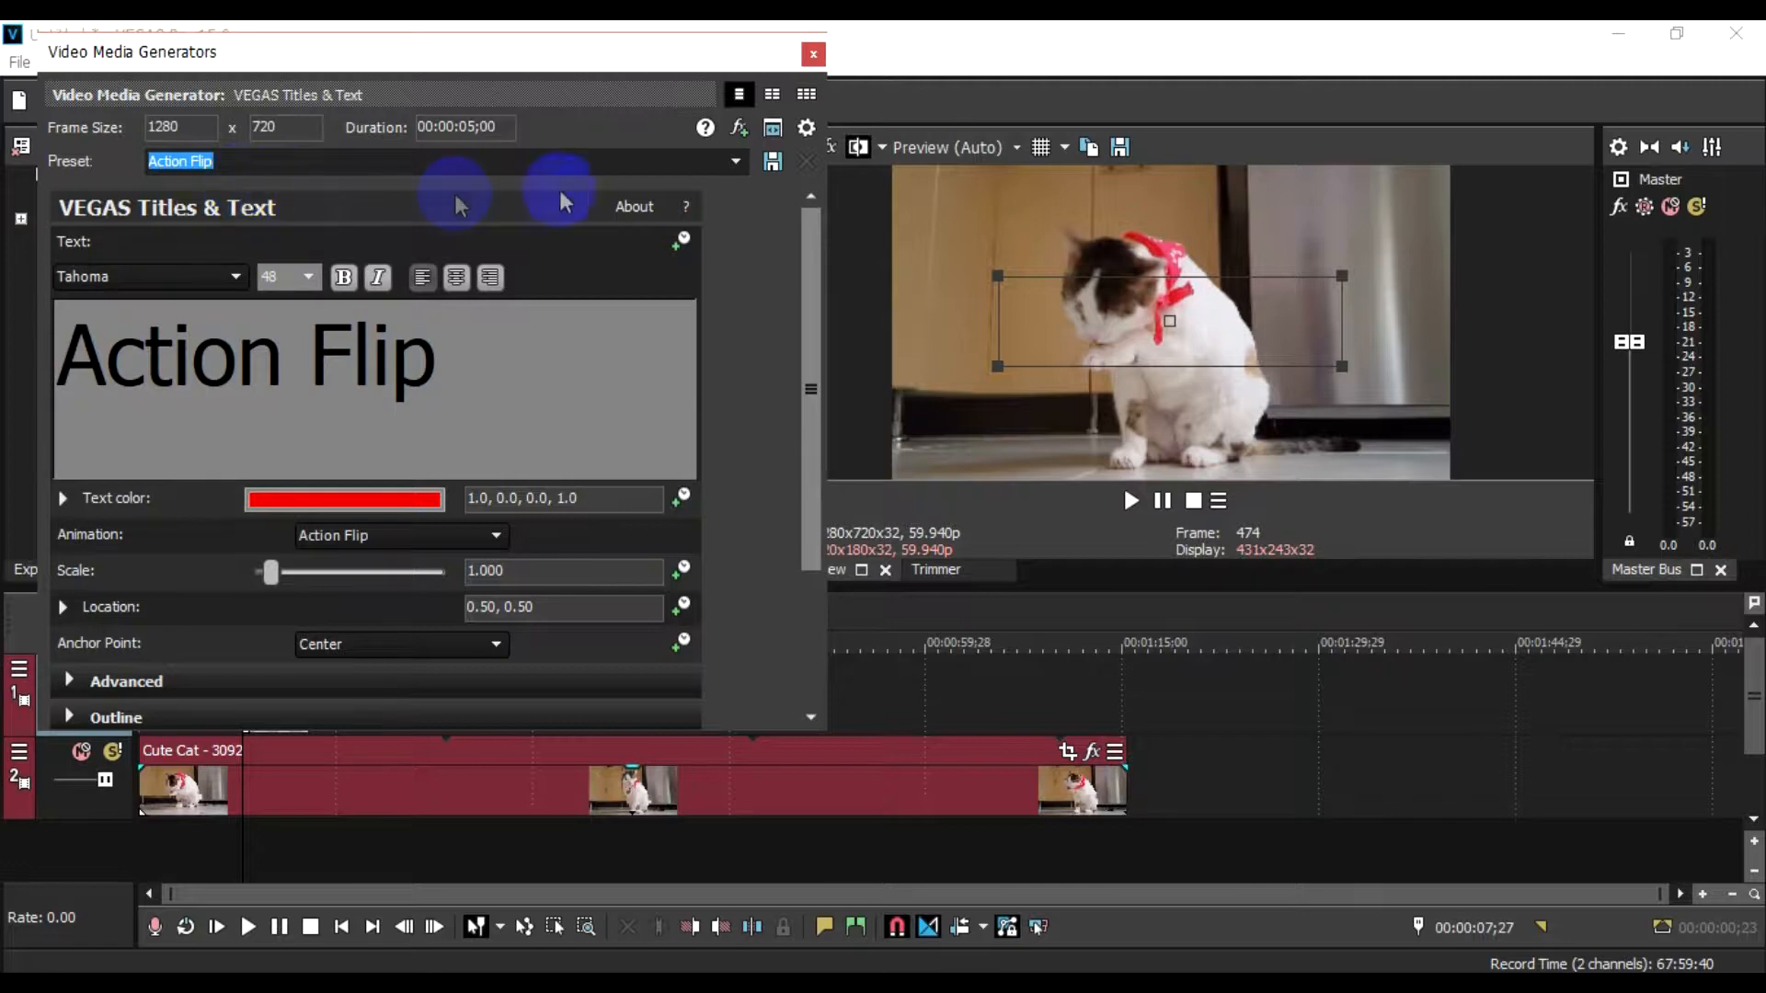
pyautogui.click(735, 163)
pyautogui.click(291, 440)
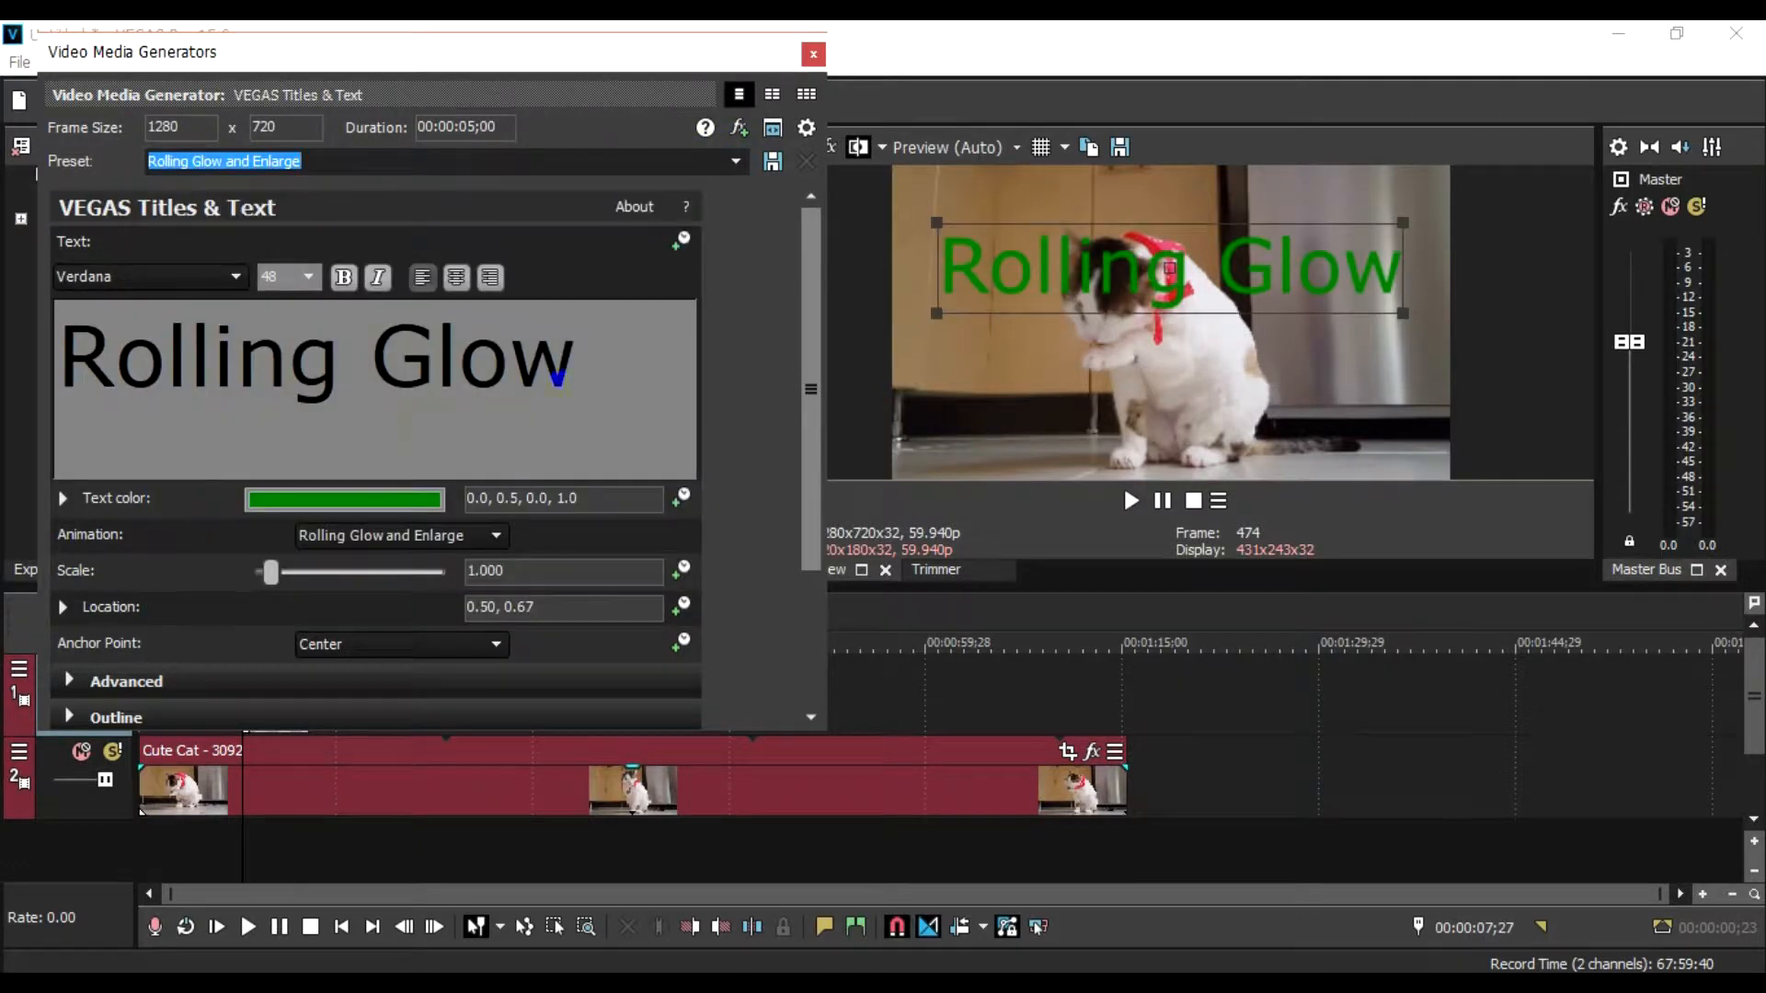
# Step: Replace the title's sample text with "Cat sucking their leg"
pyautogui.moveTo(579, 367); pyautogui.dragTo(108, 364)
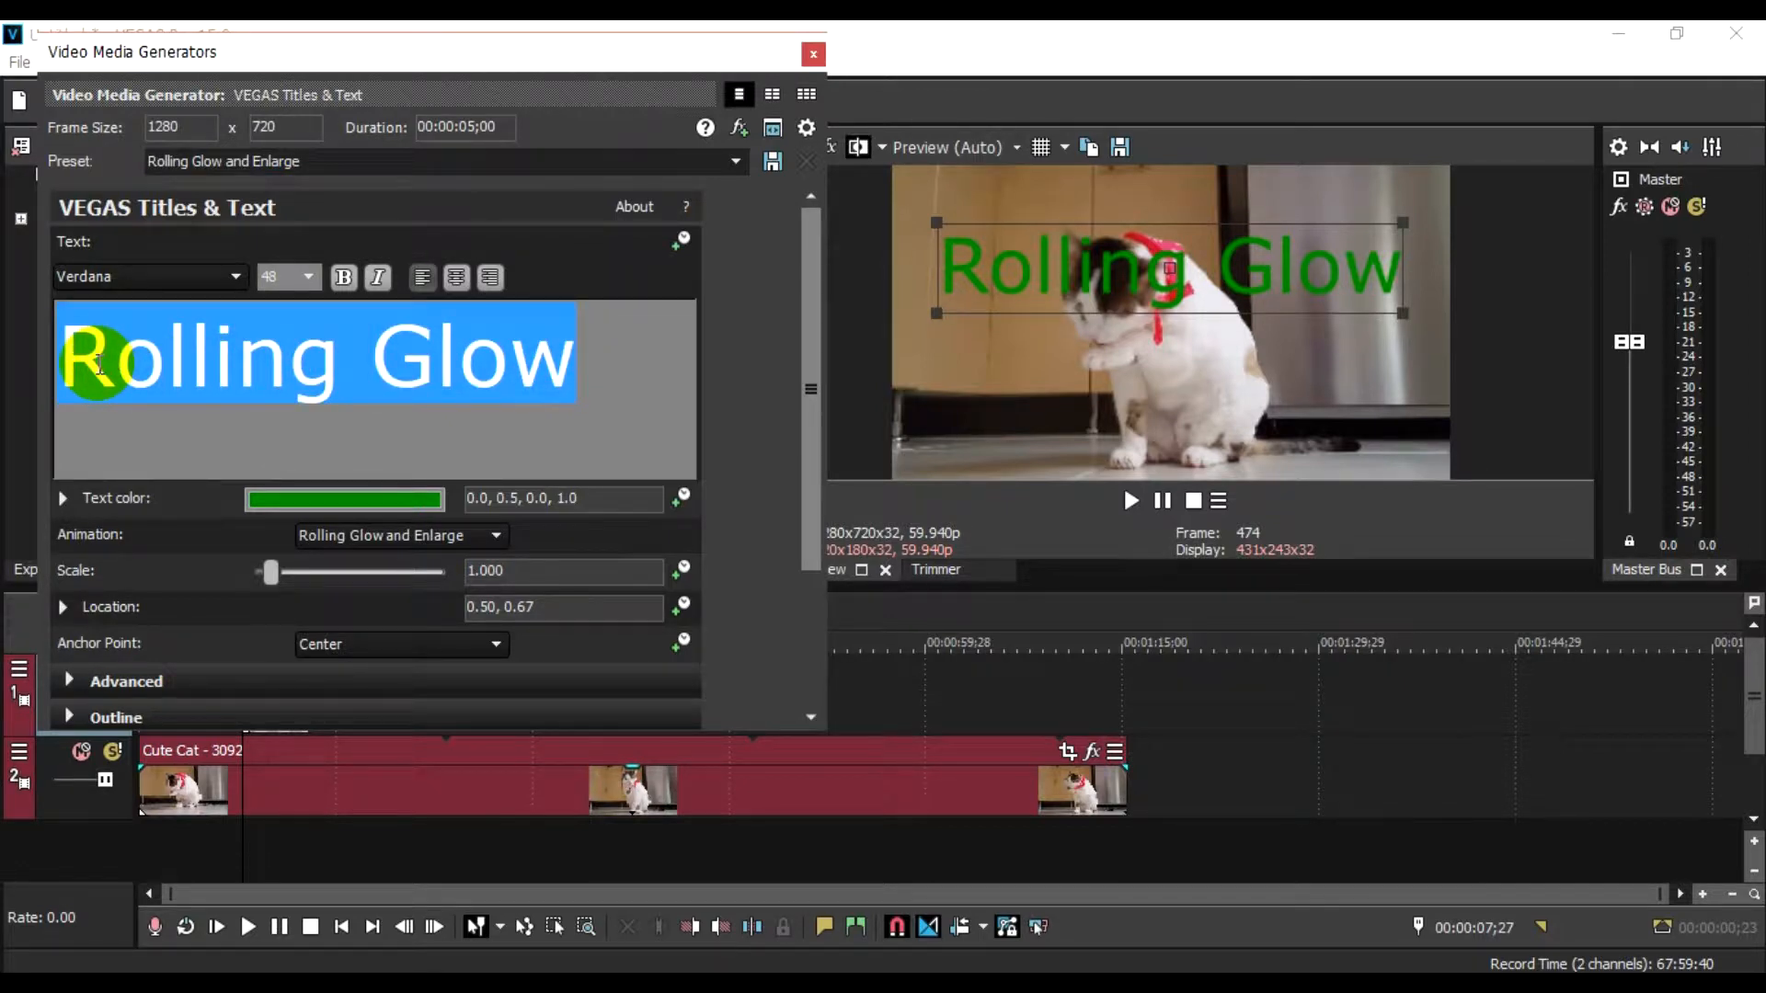
pyautogui.write('C')
pyautogui.write('at su')
pyautogui.write('cking th')
pyautogui.write('eir le')
pyautogui.write('g')
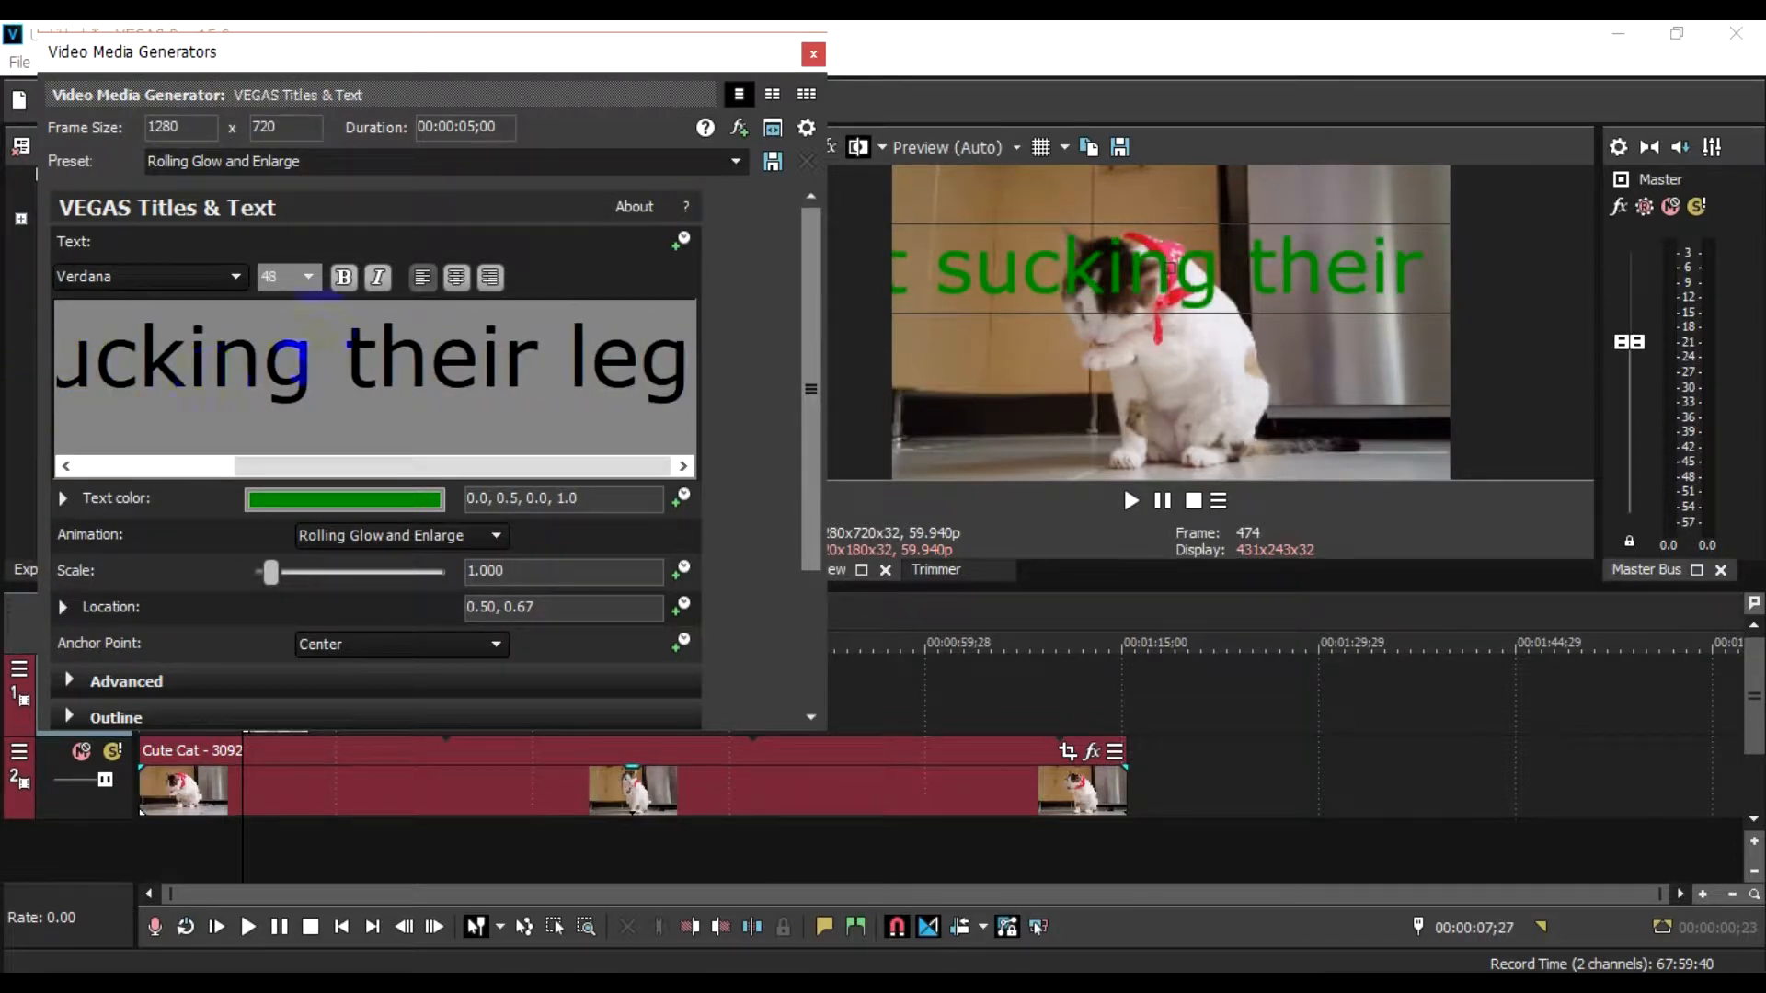
# Step: Set the font size of the whole title text to 24
pyautogui.tripleClick(323, 347)
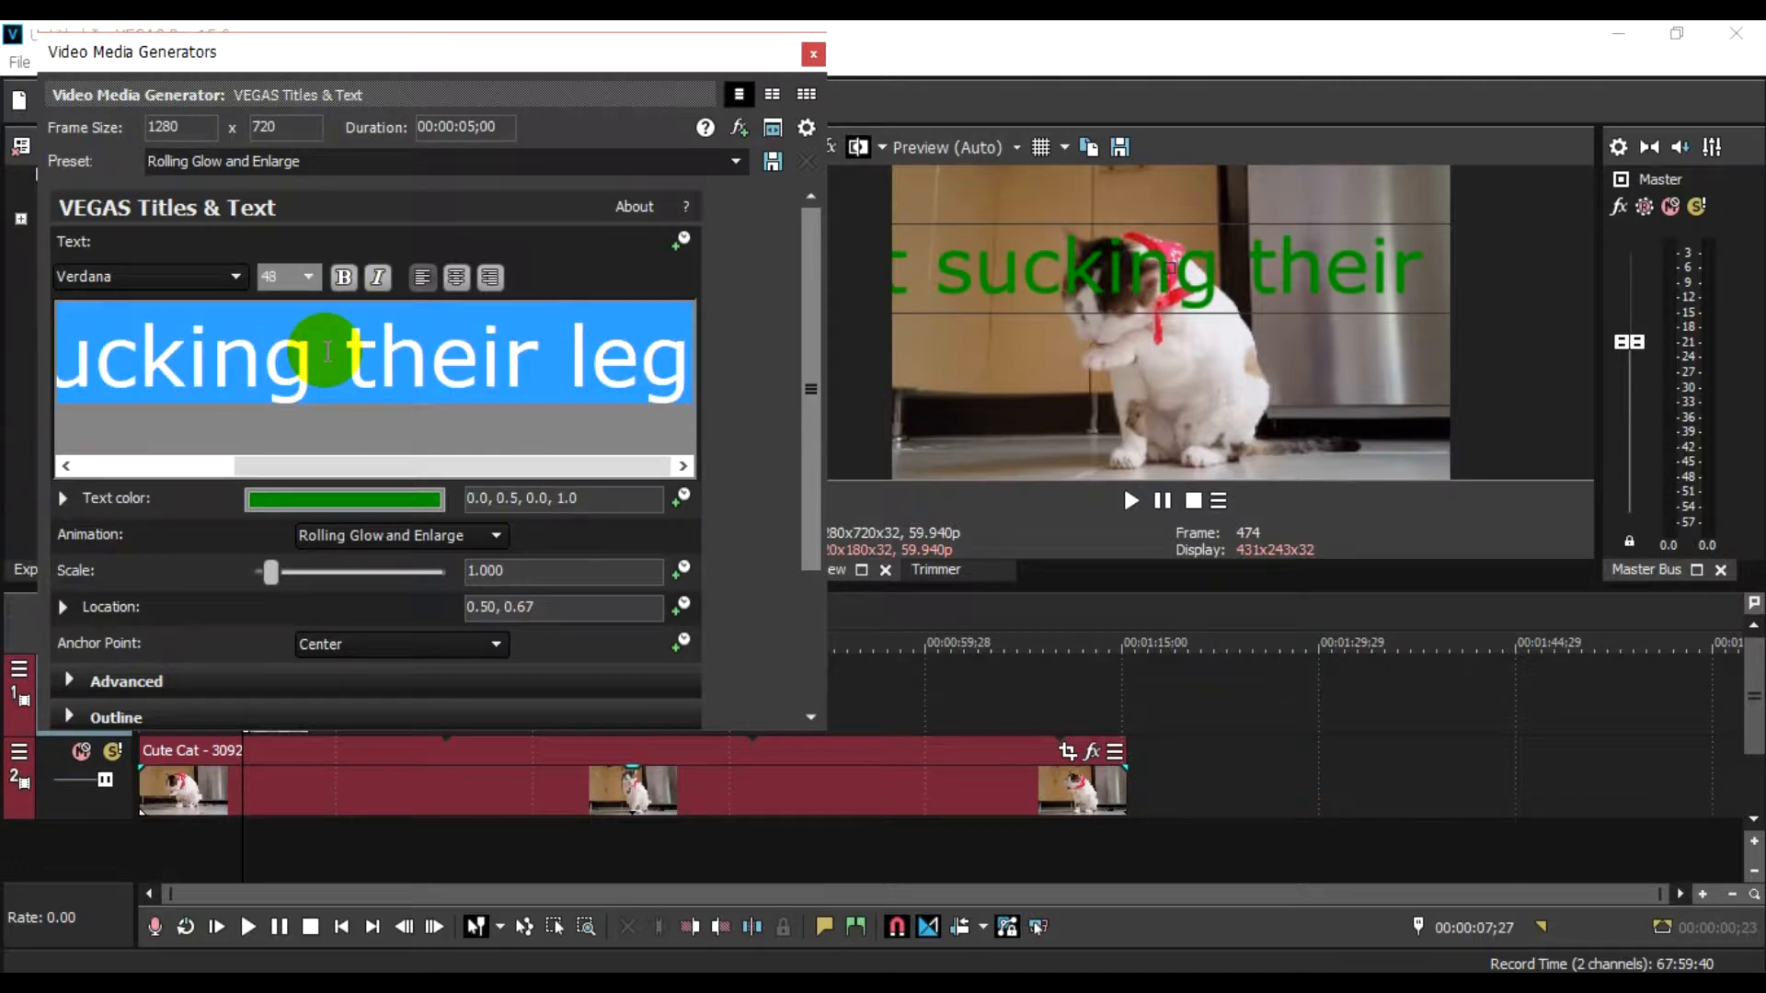
pyautogui.click(310, 277)
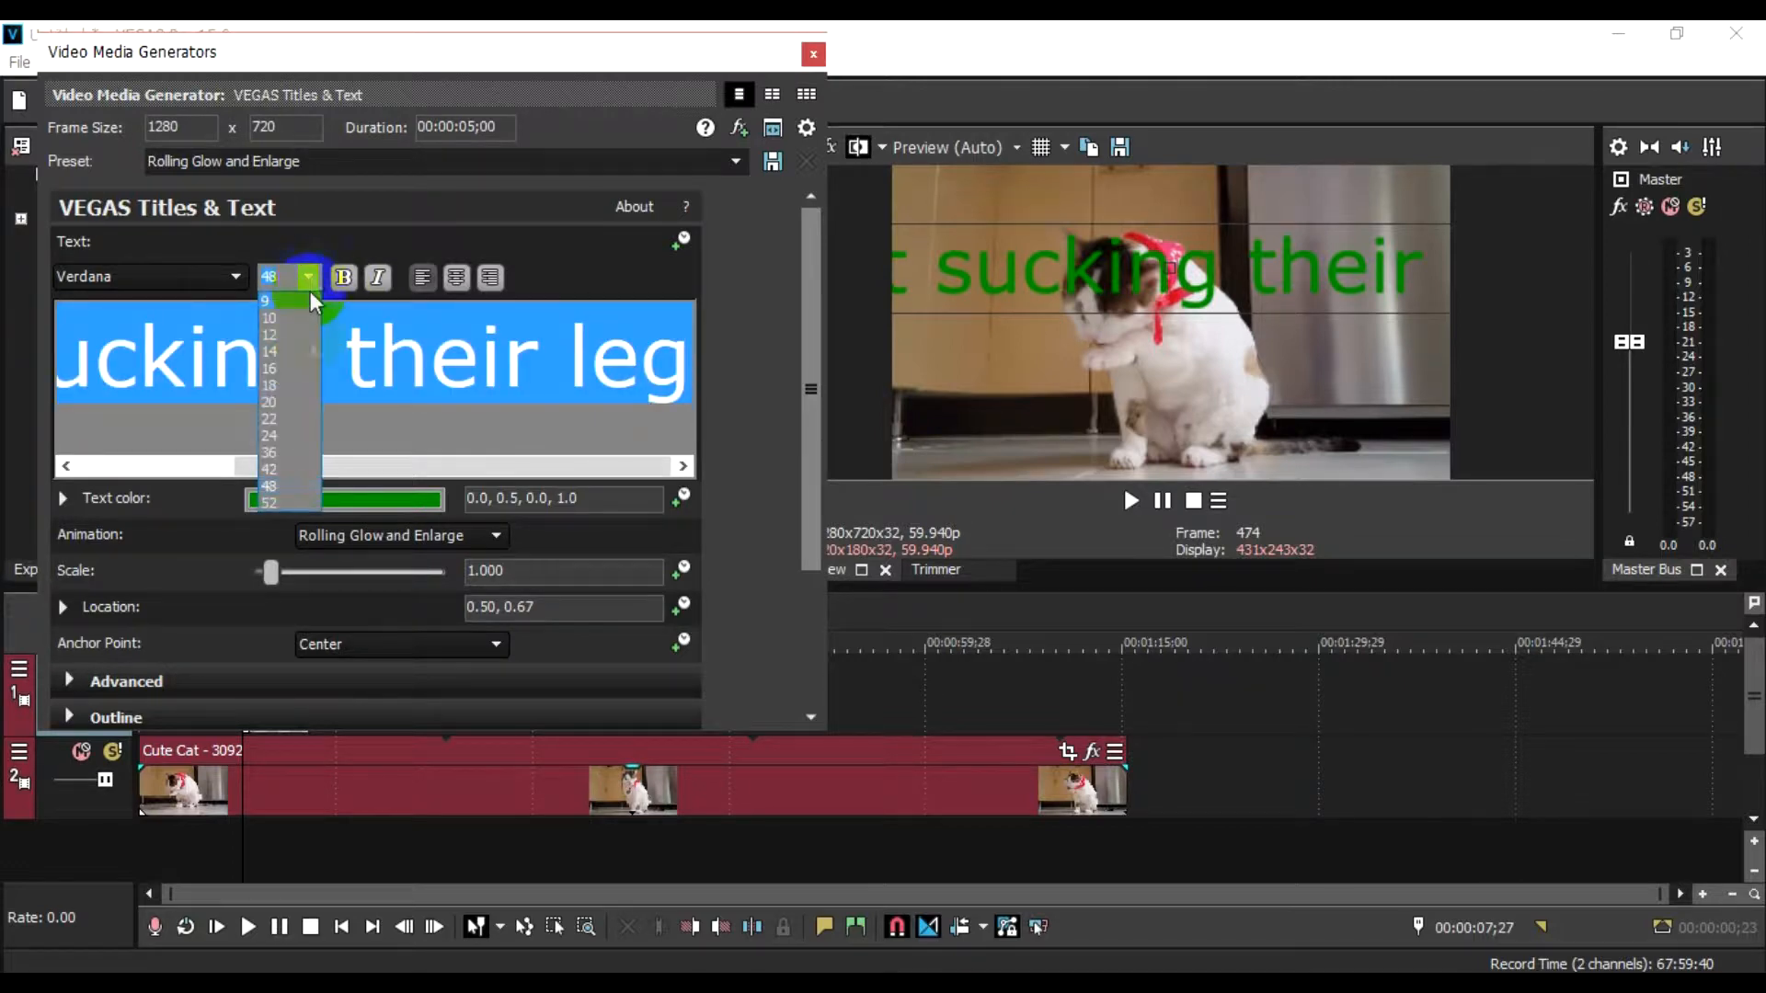
pyautogui.click(283, 434)
# Step: Move the title above the cat near the upper edge of the frame, at location about 0.51, 0.87
pyautogui.click(1038, 257)
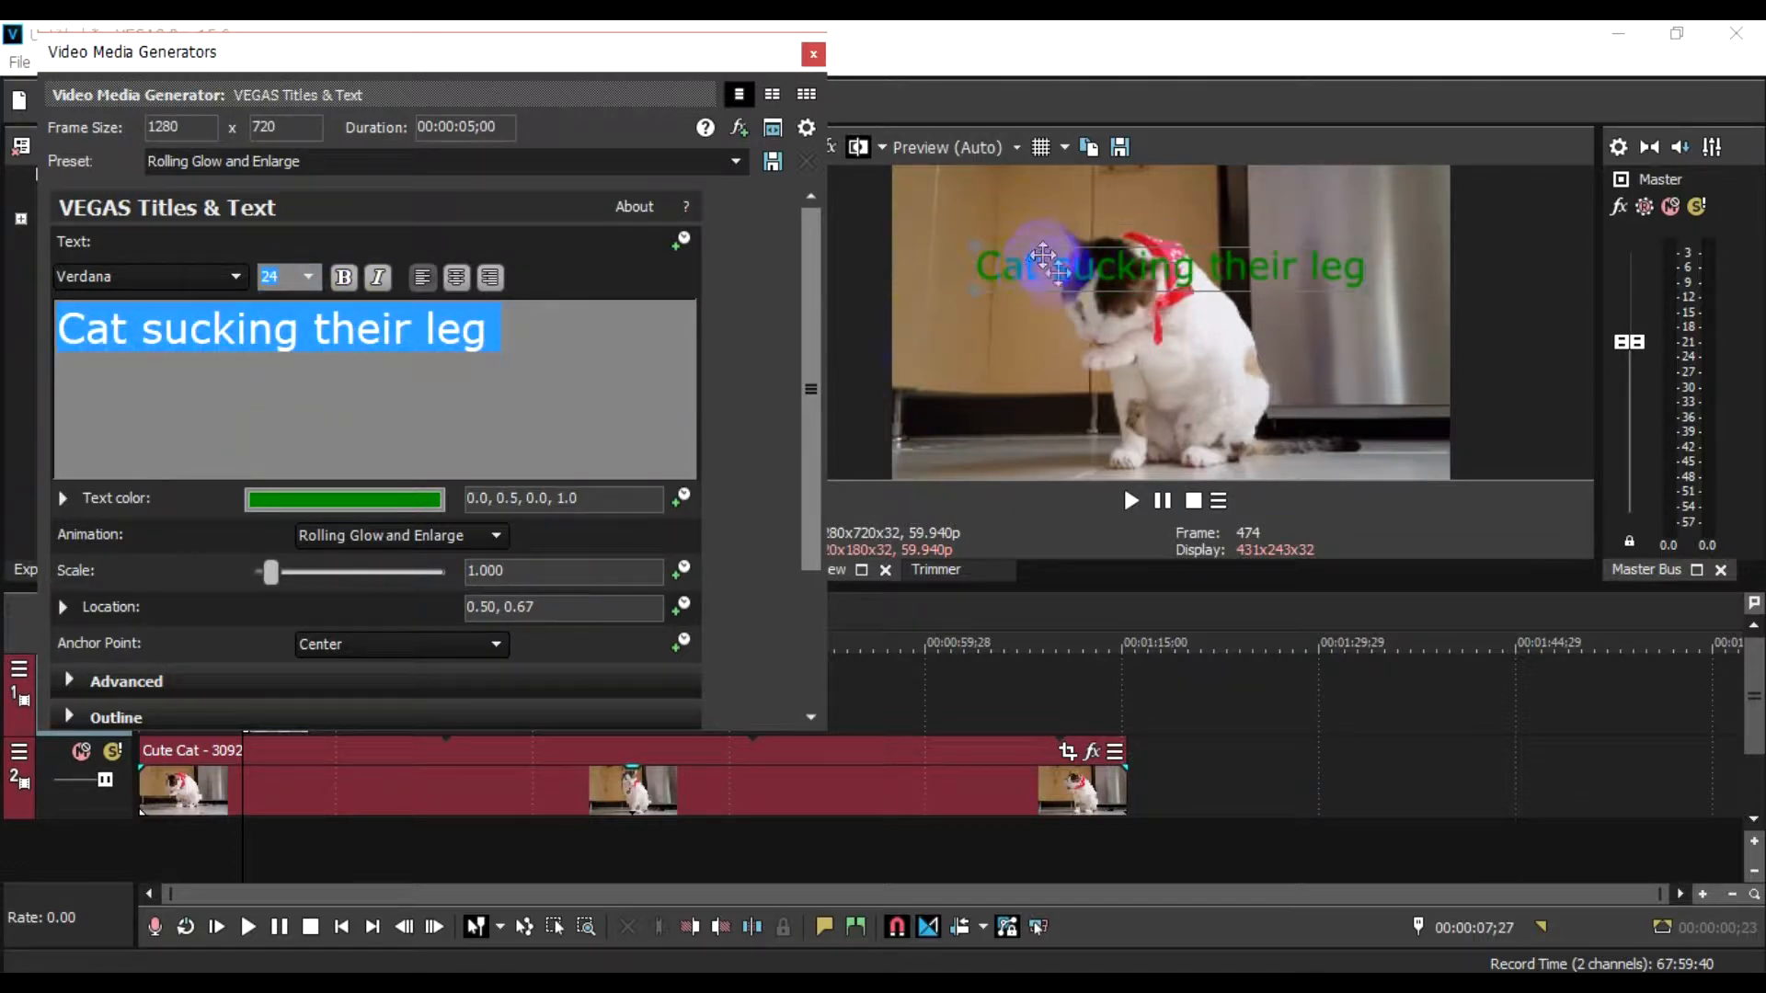
pyautogui.moveTo(1082, 289); pyautogui.dragTo(1114, 214)
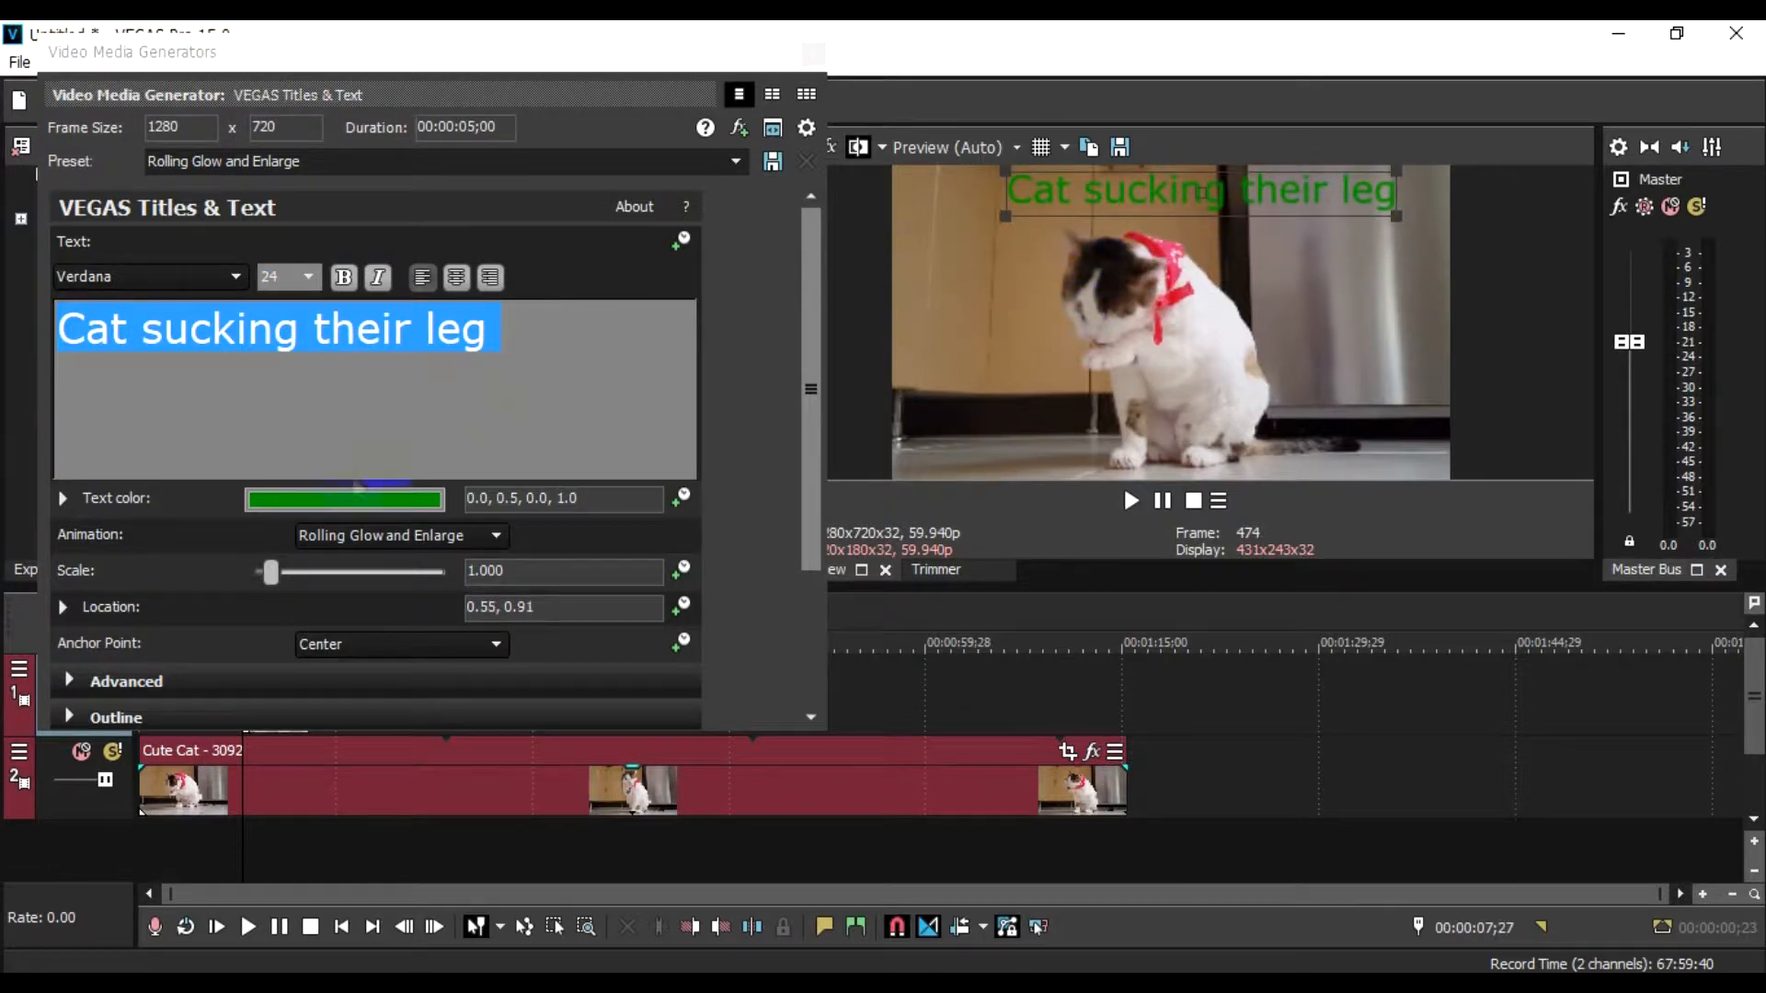
pyautogui.click(65, 608)
pyautogui.click(65, 608)
pyautogui.moveTo(451, 651); pyautogui.dragTo(451, 388)
pyautogui.click(451, 388)
# Step: Change the title's text color to purple, about 0.37, 0.08, 0.84, at full opacity
pyautogui.click(403, 516)
pyautogui.moveTo(426, 589); pyautogui.dragTo(426, 731)
pyautogui.moveTo(246, 811); pyautogui.dragTo(158, 611)
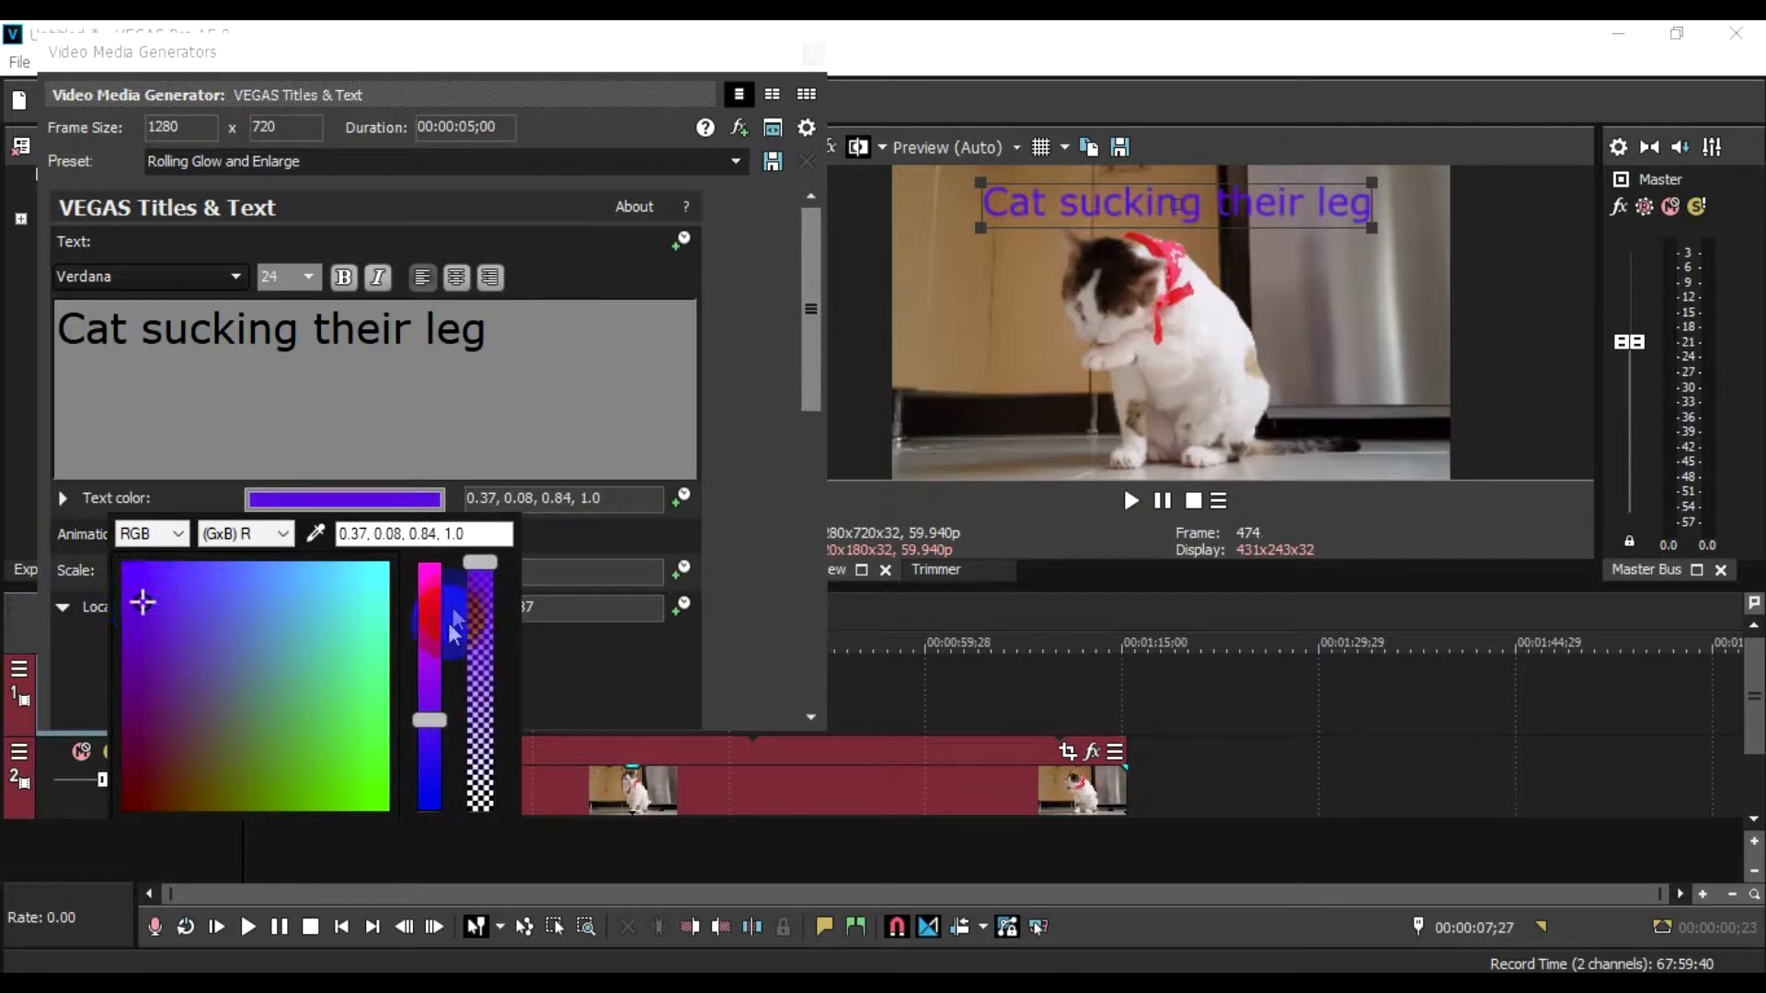
pyautogui.moveTo(479, 563)
pyautogui.mouseDown()
pyautogui.moveTo(484, 772)
pyautogui.moveTo(476, 563)
pyautogui.mouseUp()
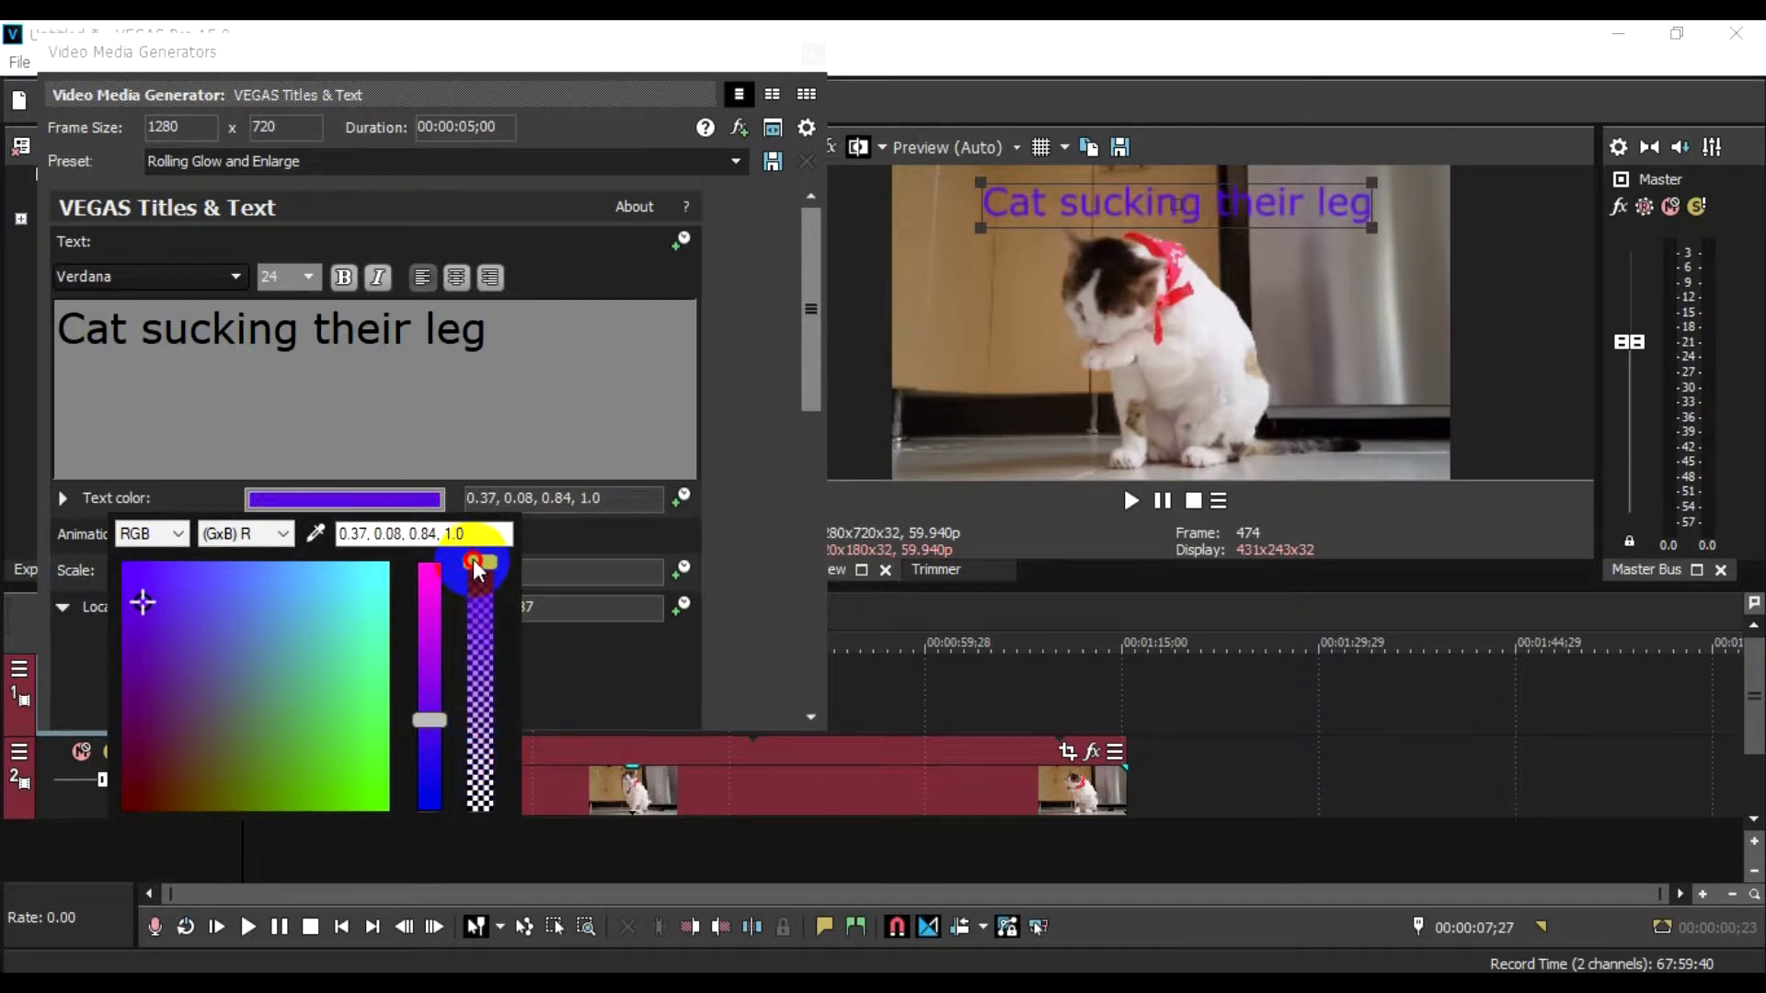
pyautogui.click(380, 226)
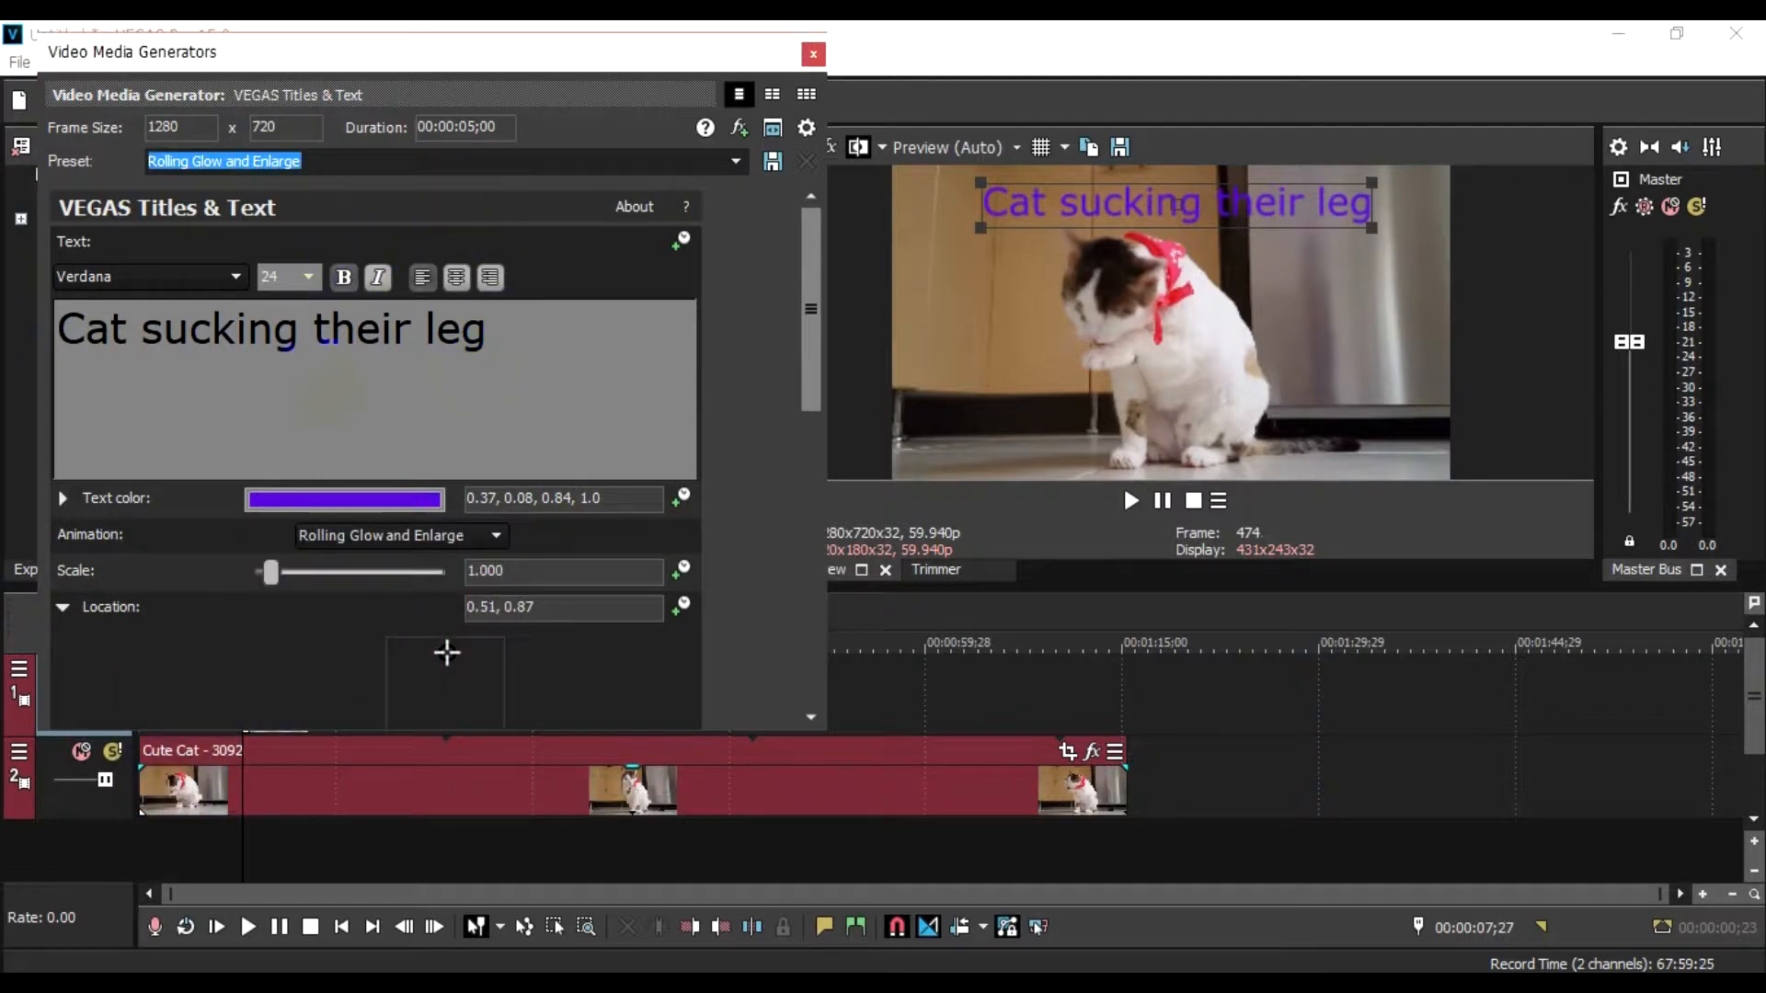
# Step: Make the title text bold and close the media generator settings
pyautogui.tripleClick(286, 342)
pyautogui.click(343, 276)
pyautogui.click(543, 329)
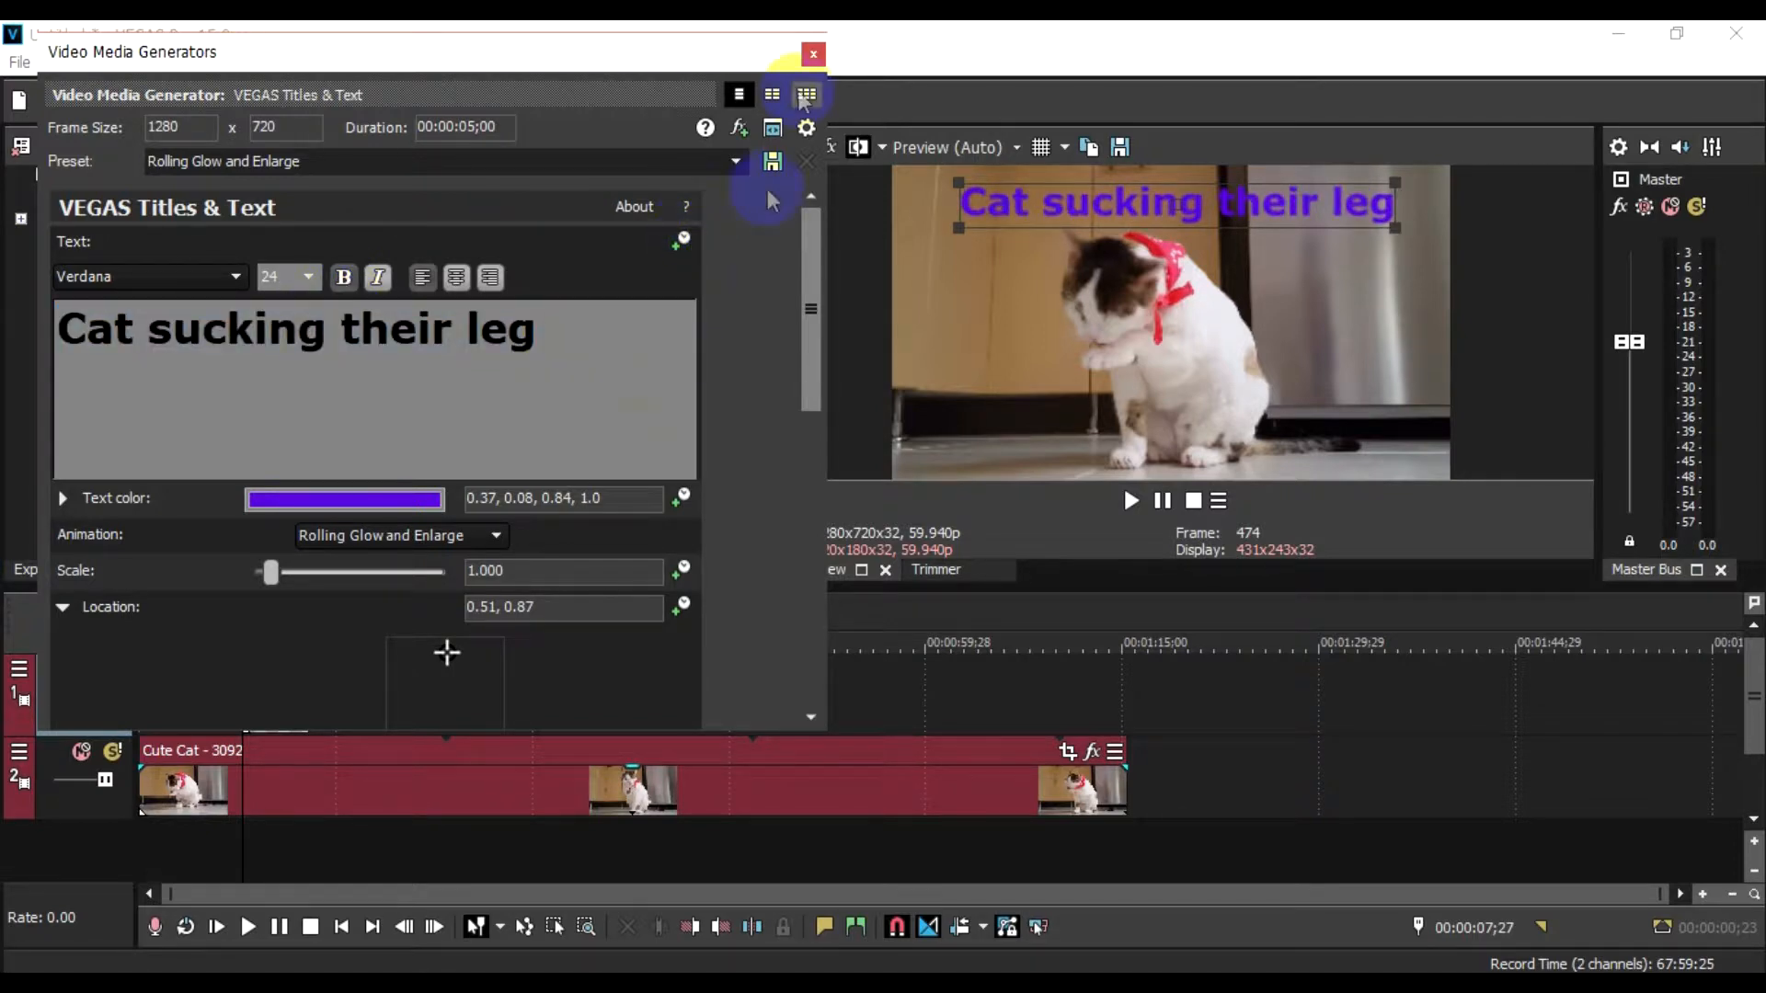
pyautogui.click(813, 55)
# Step: Stretch the title event to the end of the cat clip and preview playback from the start
pyautogui.moveTo(307, 711); pyautogui.dragTo(392, 701)
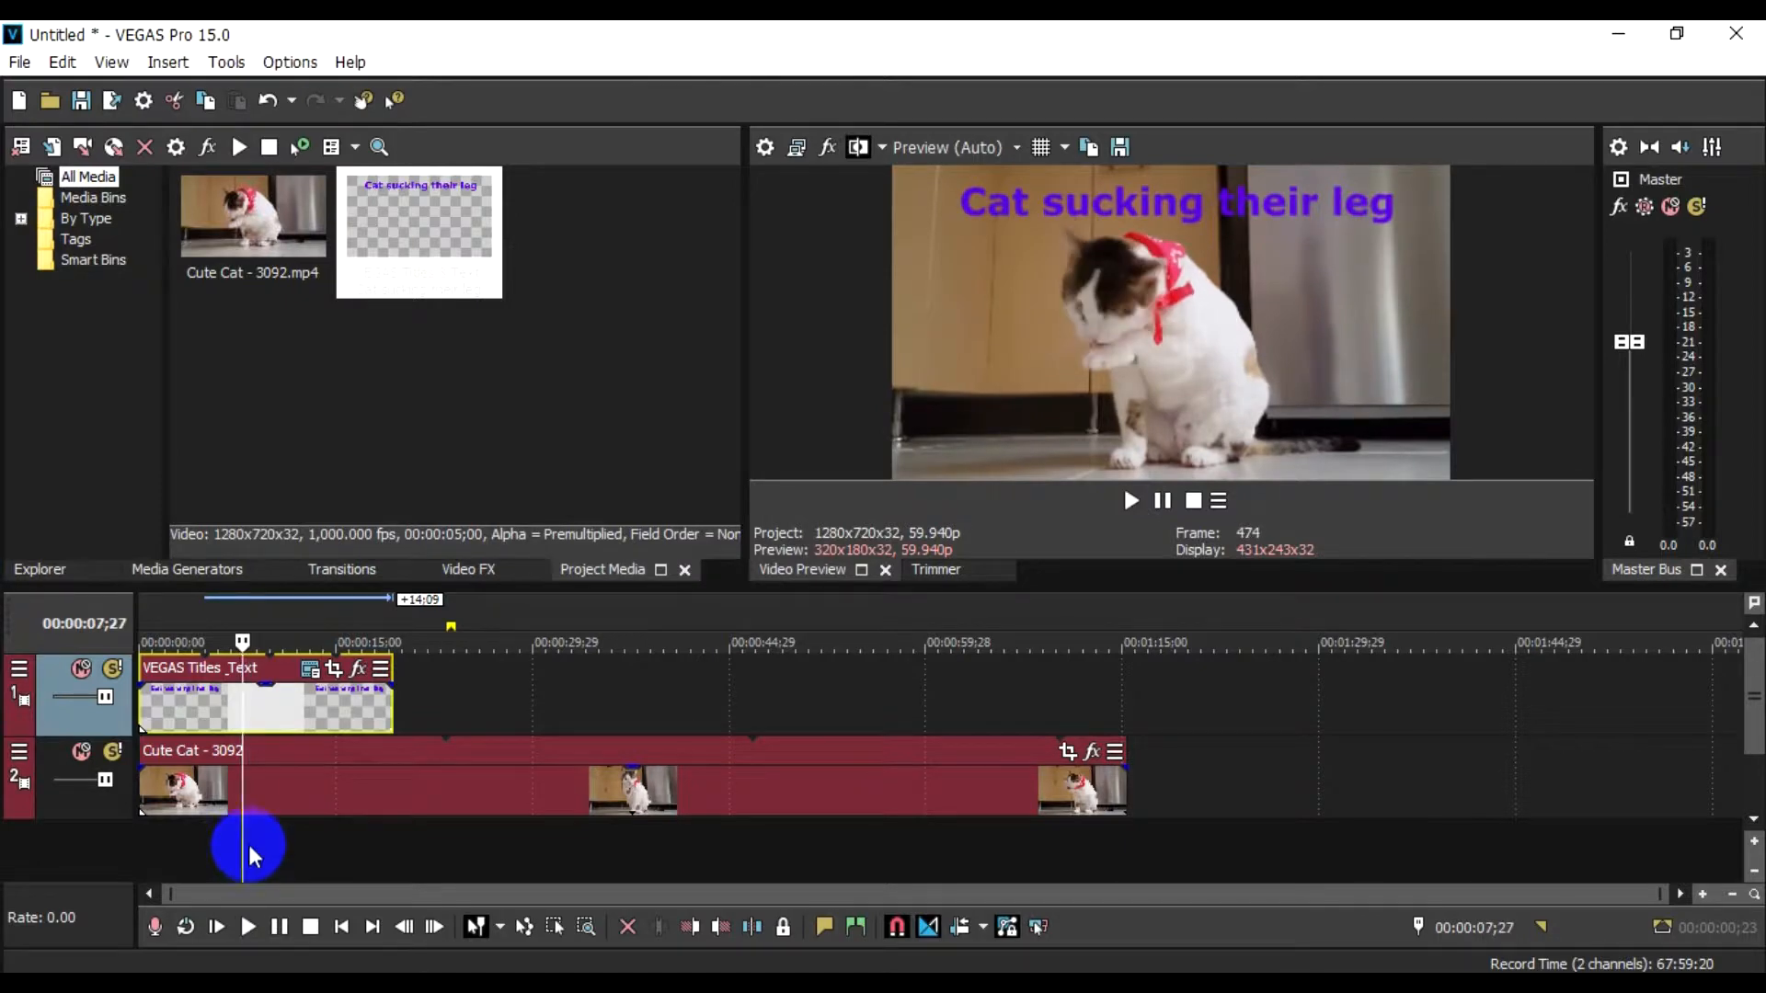
pyautogui.click(145, 825)
pyautogui.press('space')
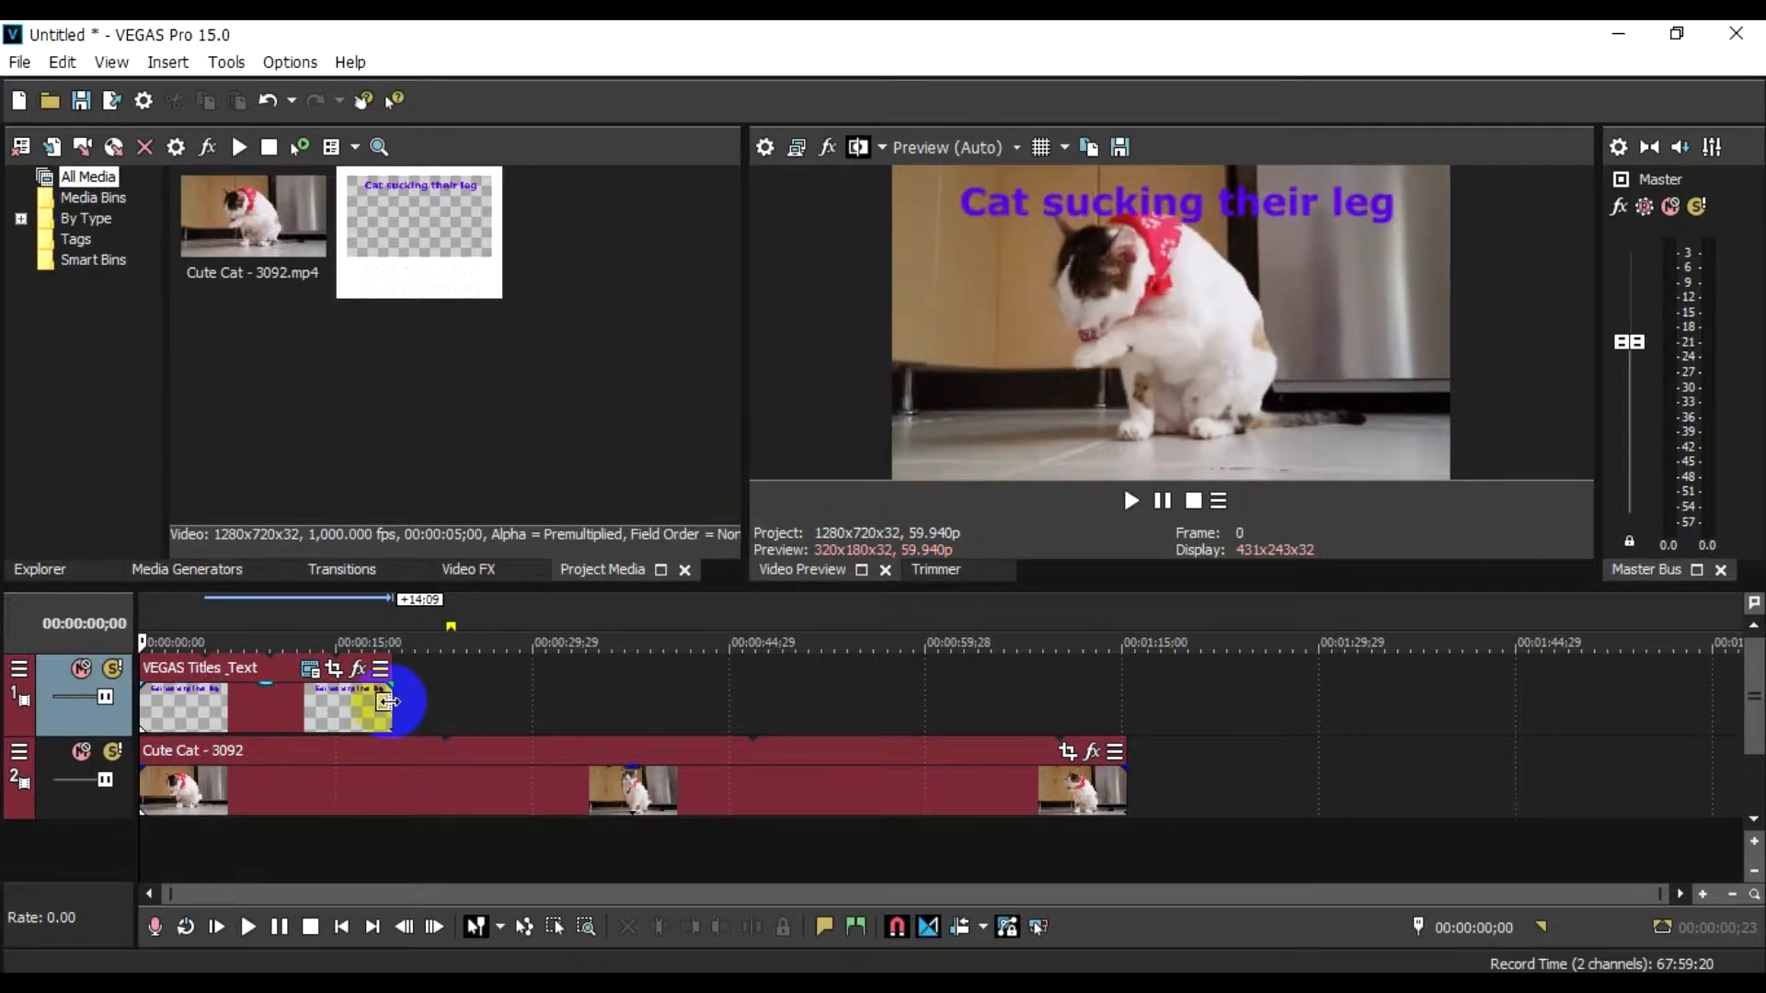
pyautogui.moveTo(386, 701); pyautogui.dragTo(1123, 716)
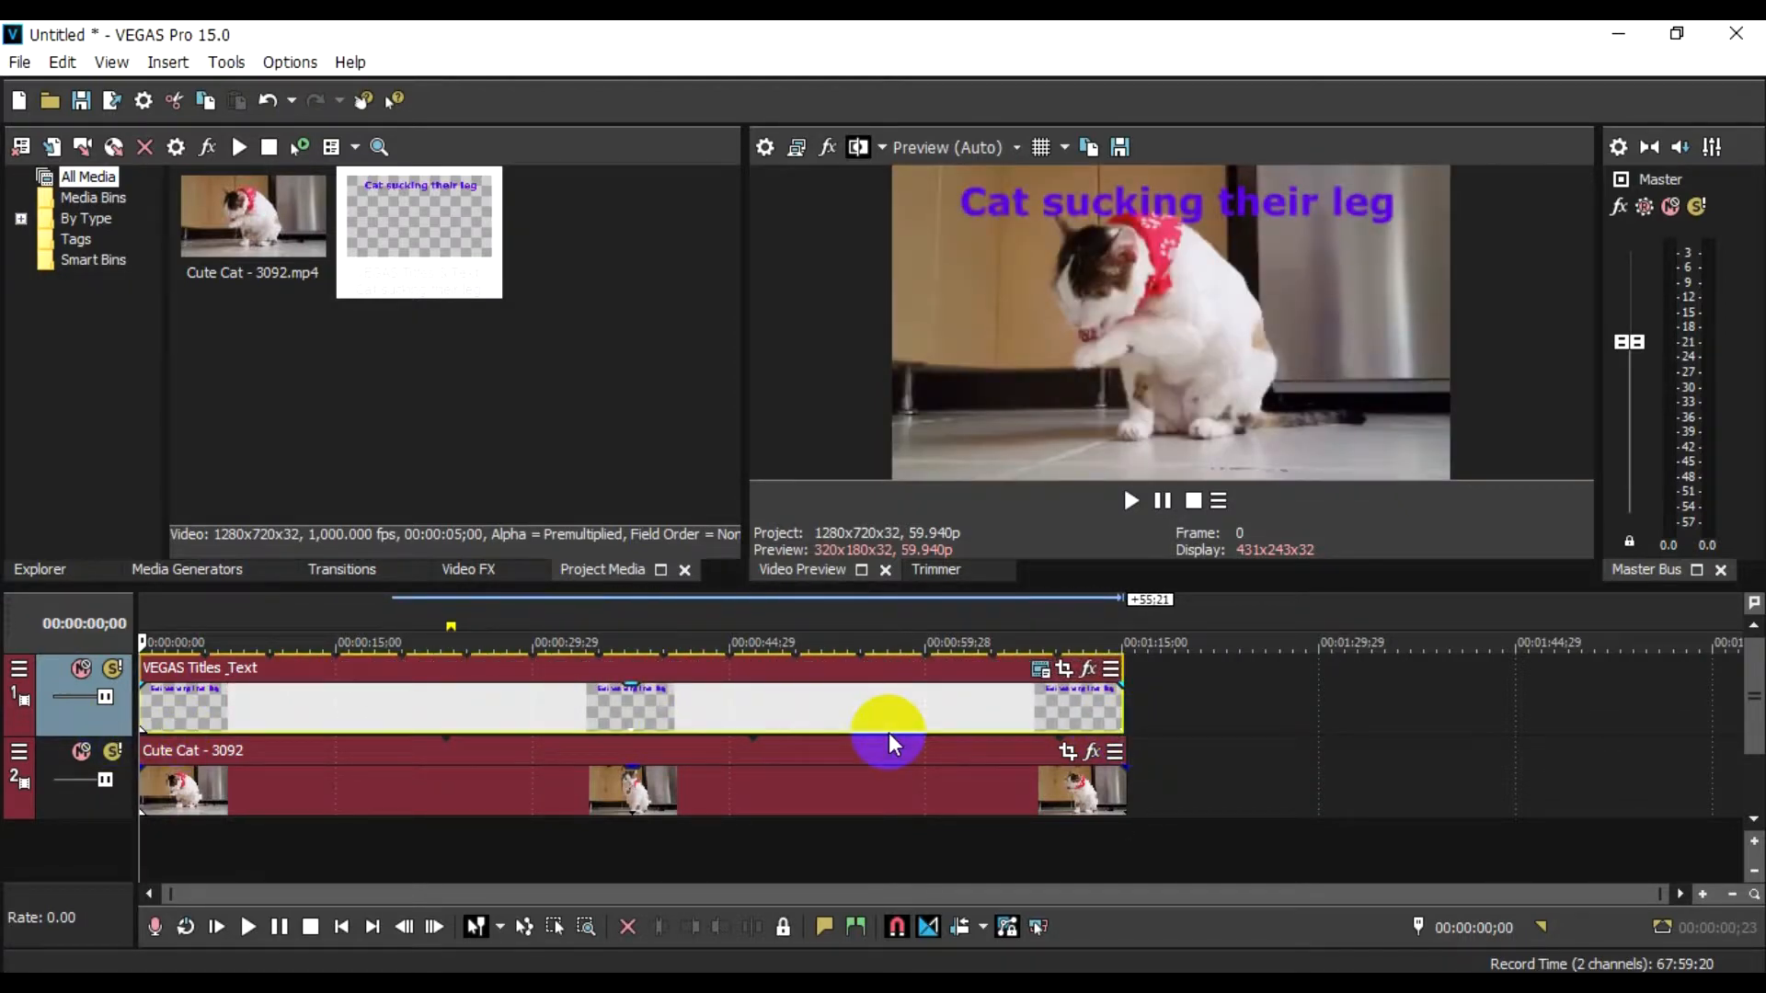
pyautogui.press('space')
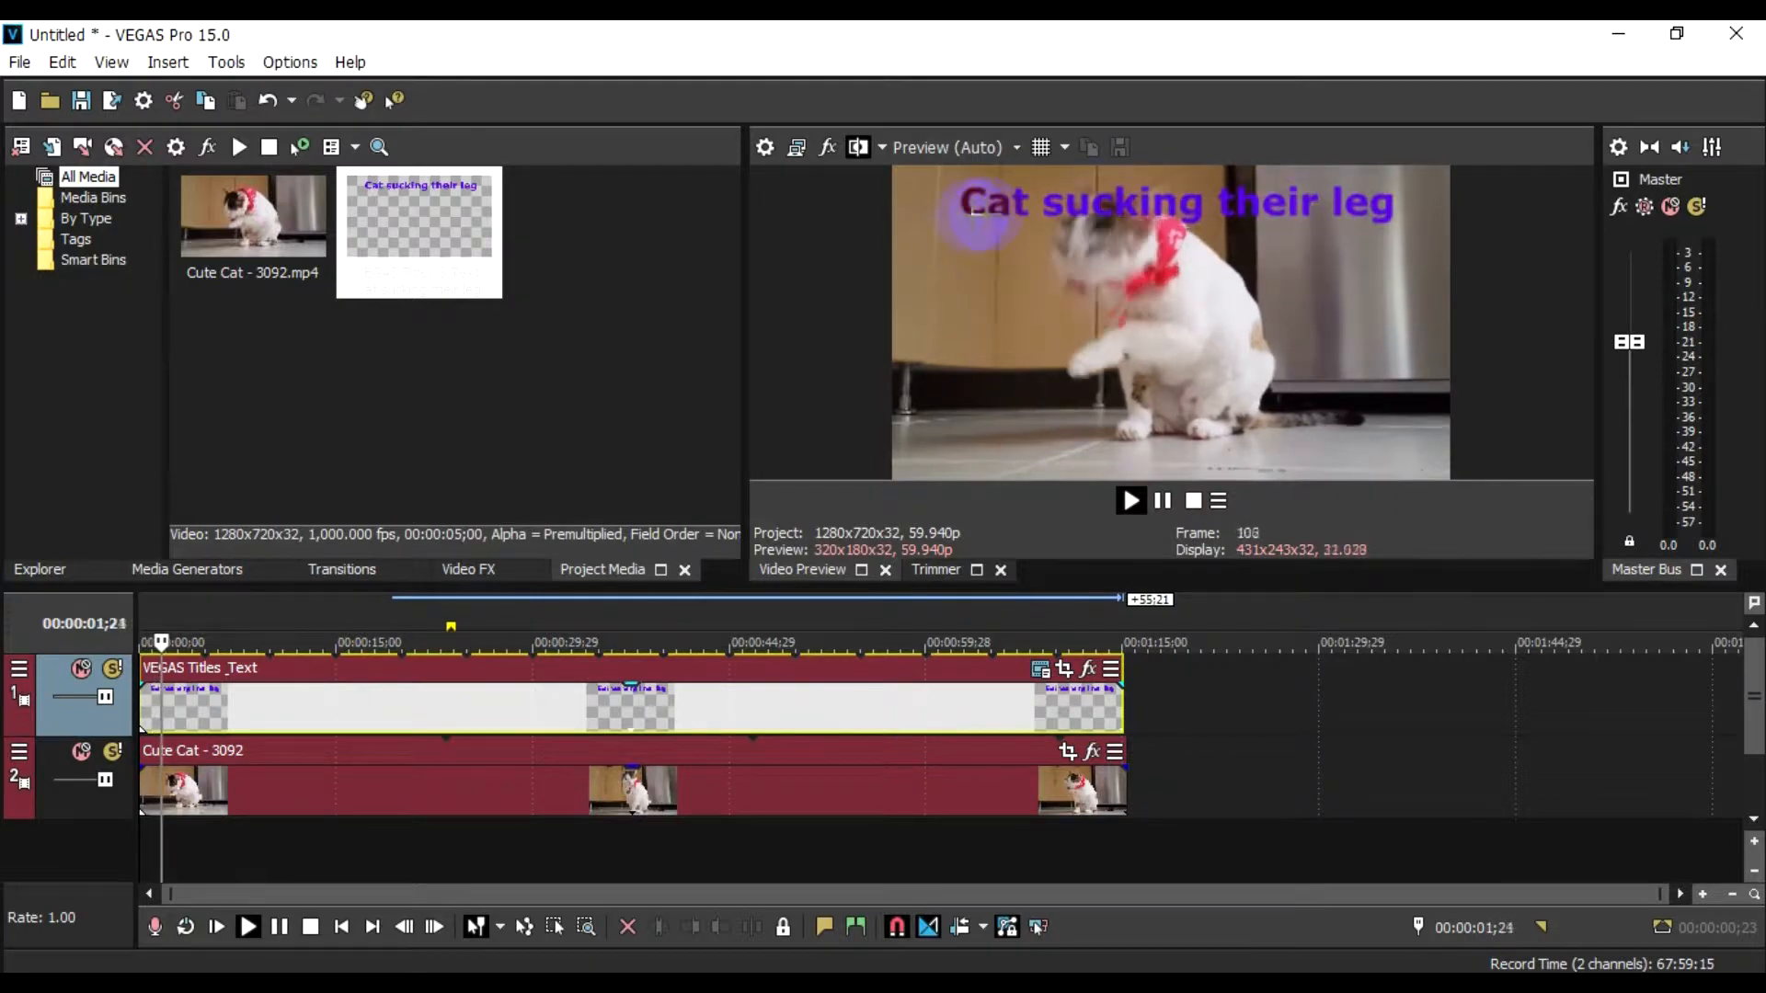
pyautogui.press('space')
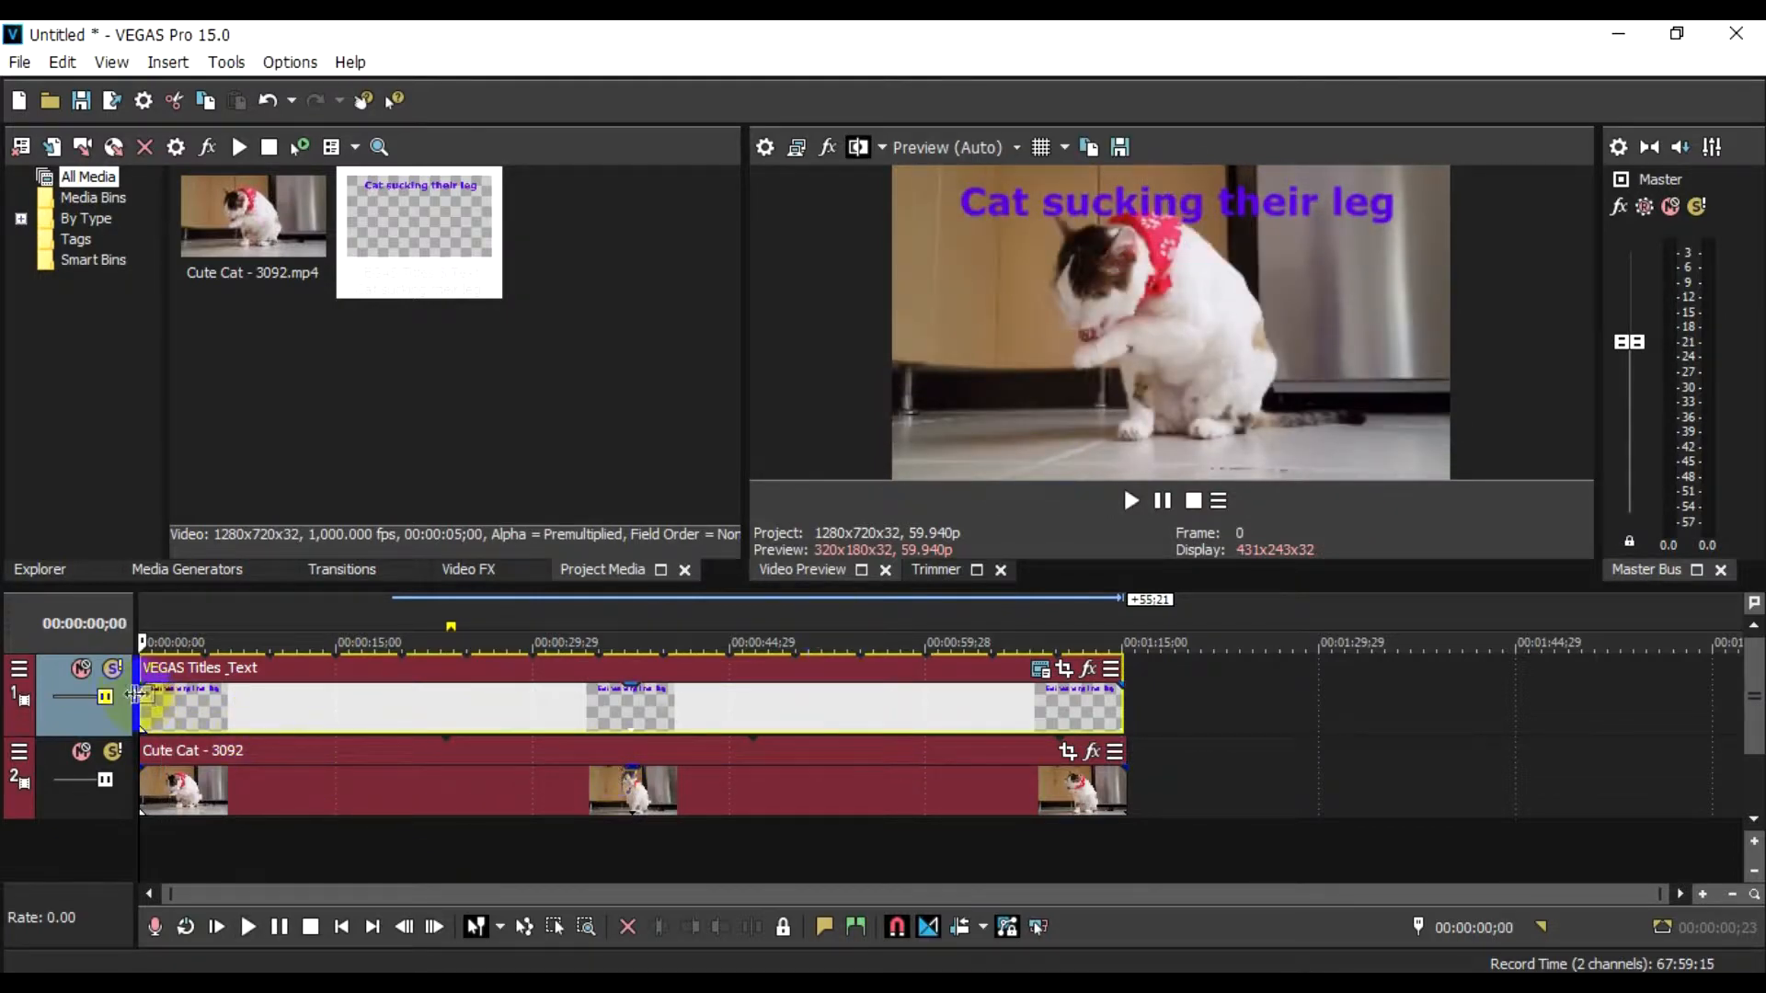
# Step: Add a fade-in of about 7 seconds to the title event and preview it
pyautogui.moveTo(136, 690)
pyautogui.mouseDown()
pyautogui.moveTo(144, 712)
pyautogui.moveTo(240, 718)
pyautogui.mouseUp()
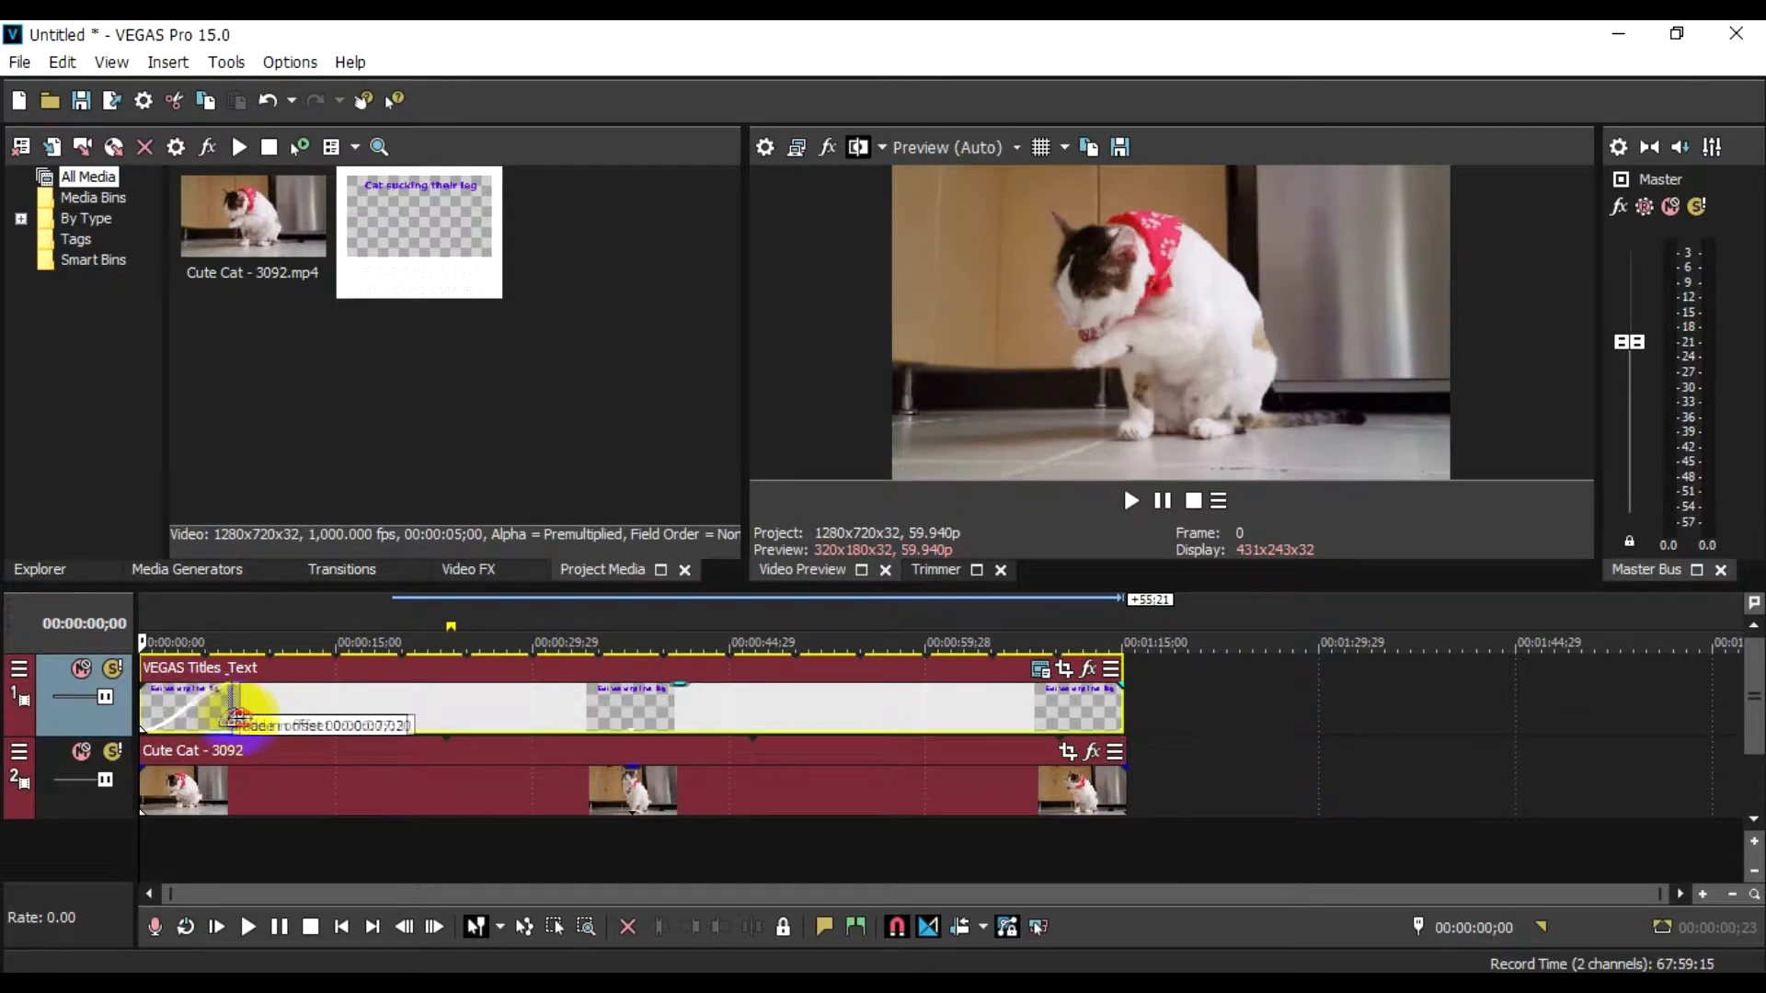
pyautogui.press('space')
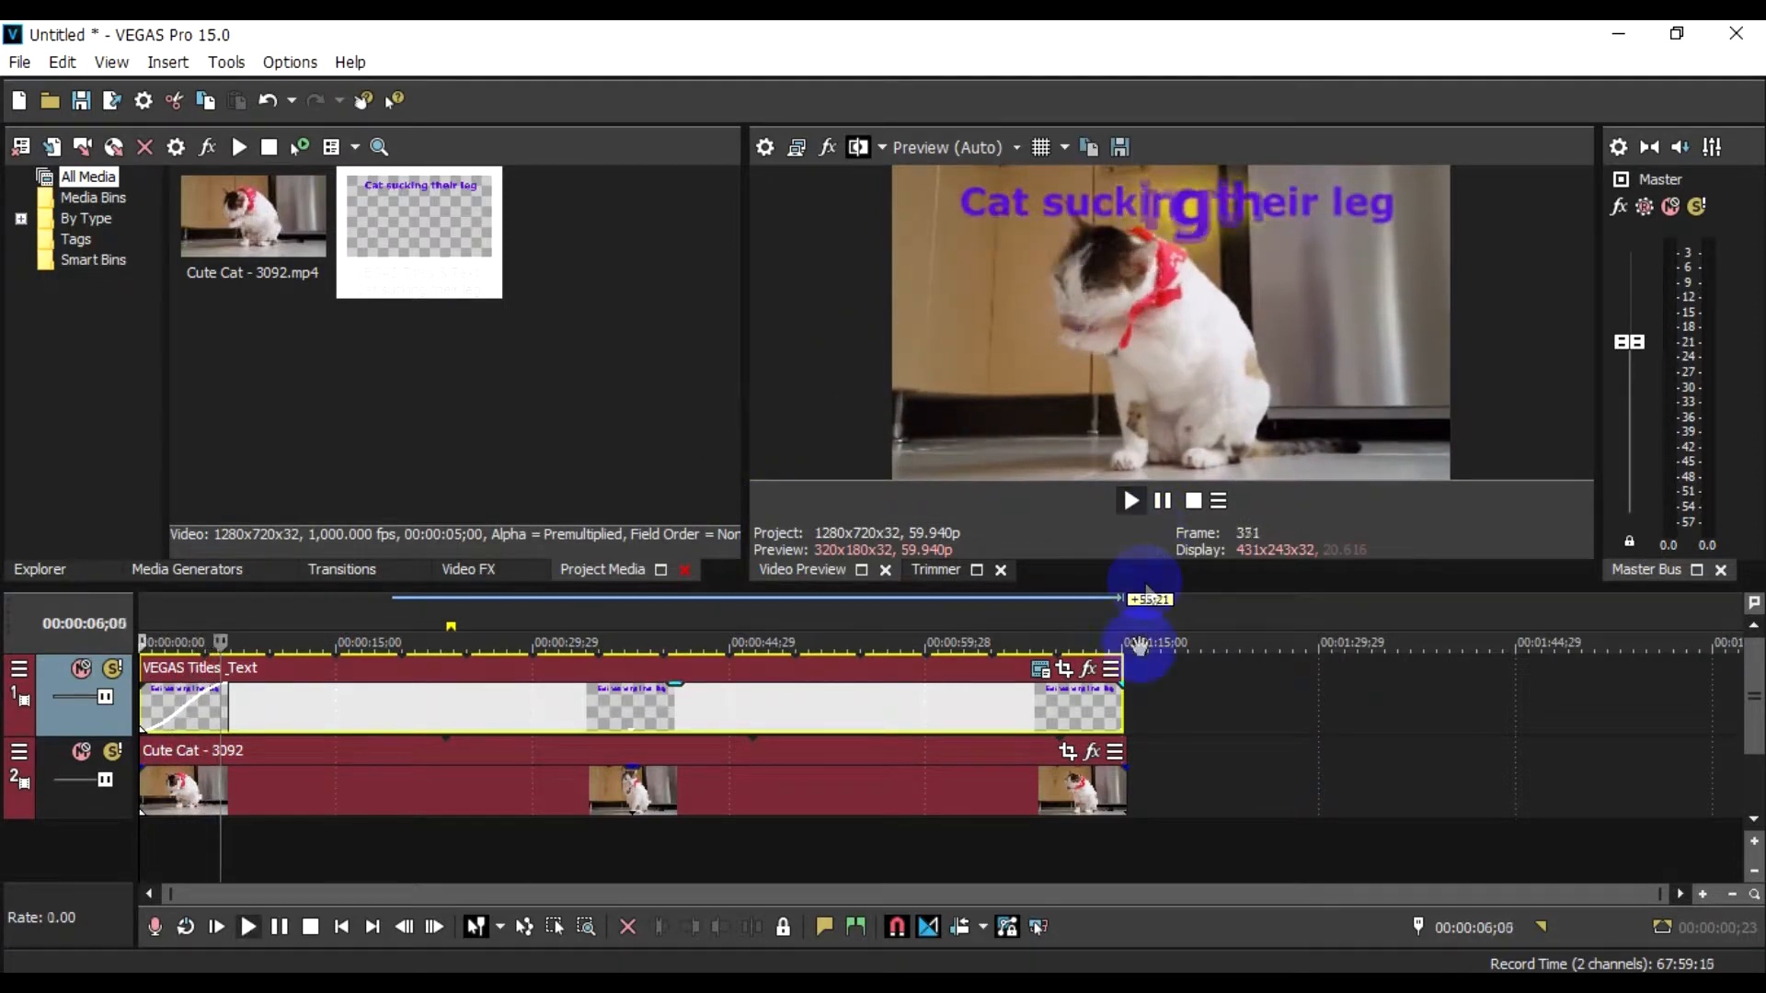
pyautogui.press('space')
# Step: Add a fade-out of about 9 seconds to the end of the title event and preview both fades
pyautogui.moveTo(1117, 692); pyautogui.dragTo(1009, 711)
pyautogui.press('space')
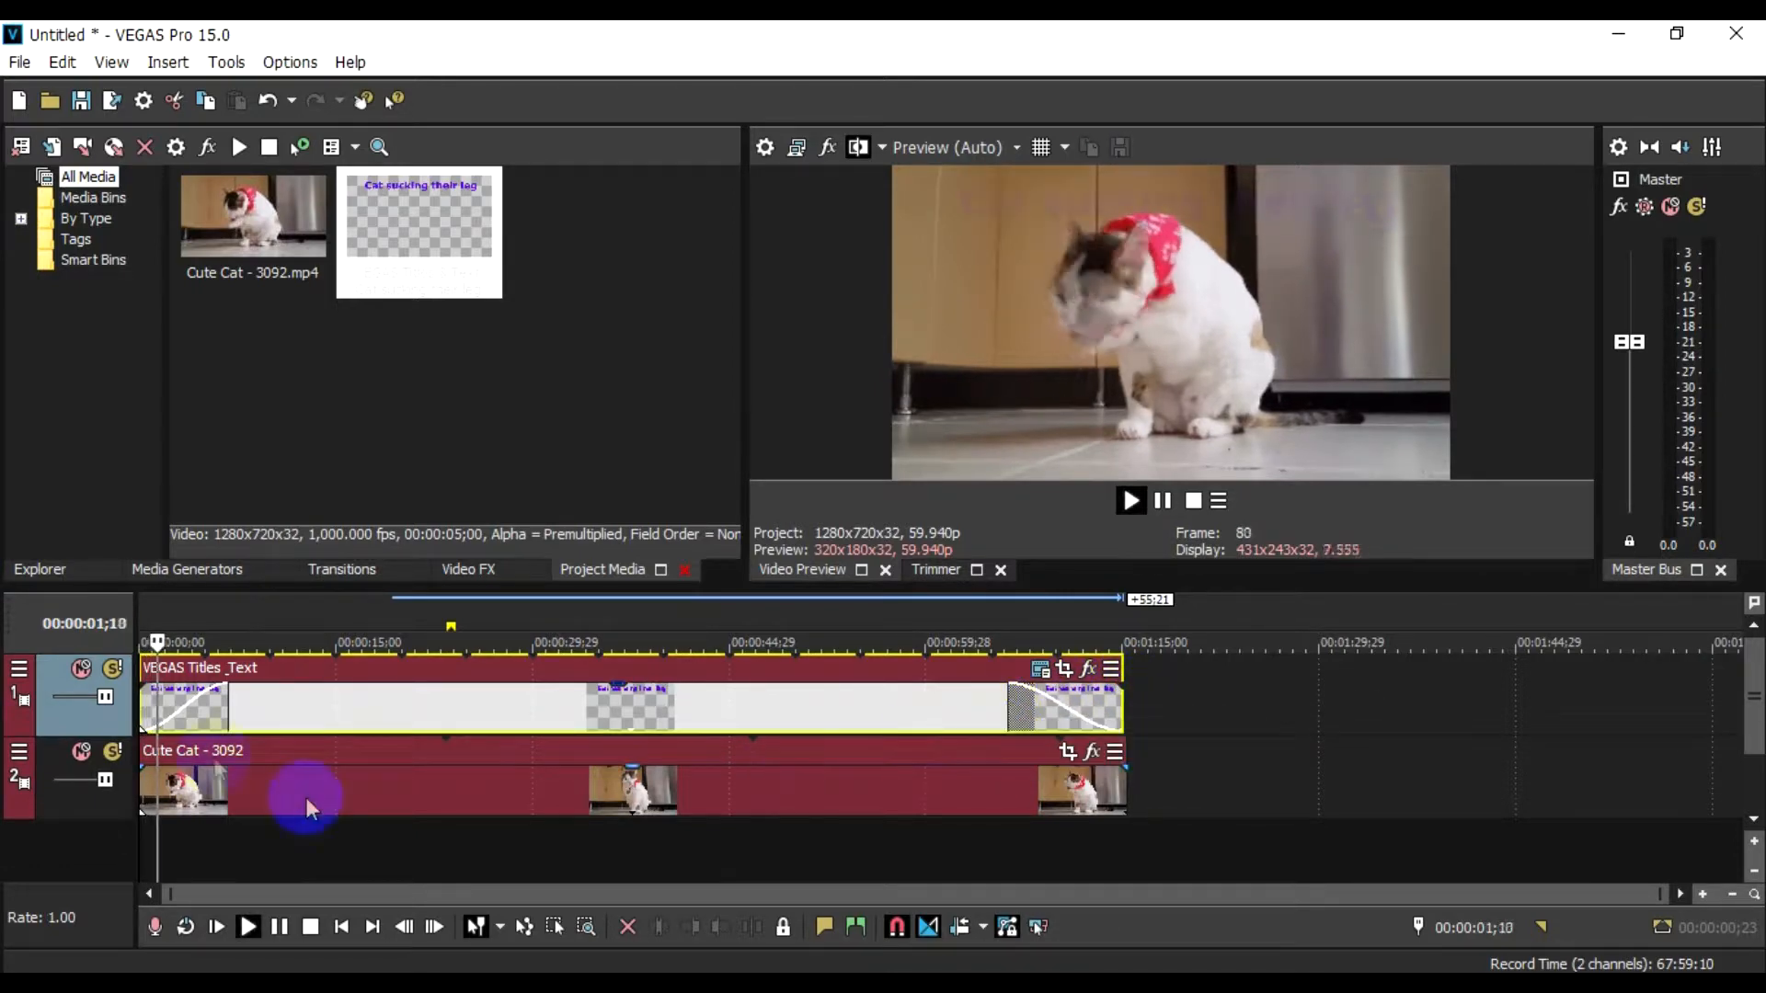
pyautogui.press('space')
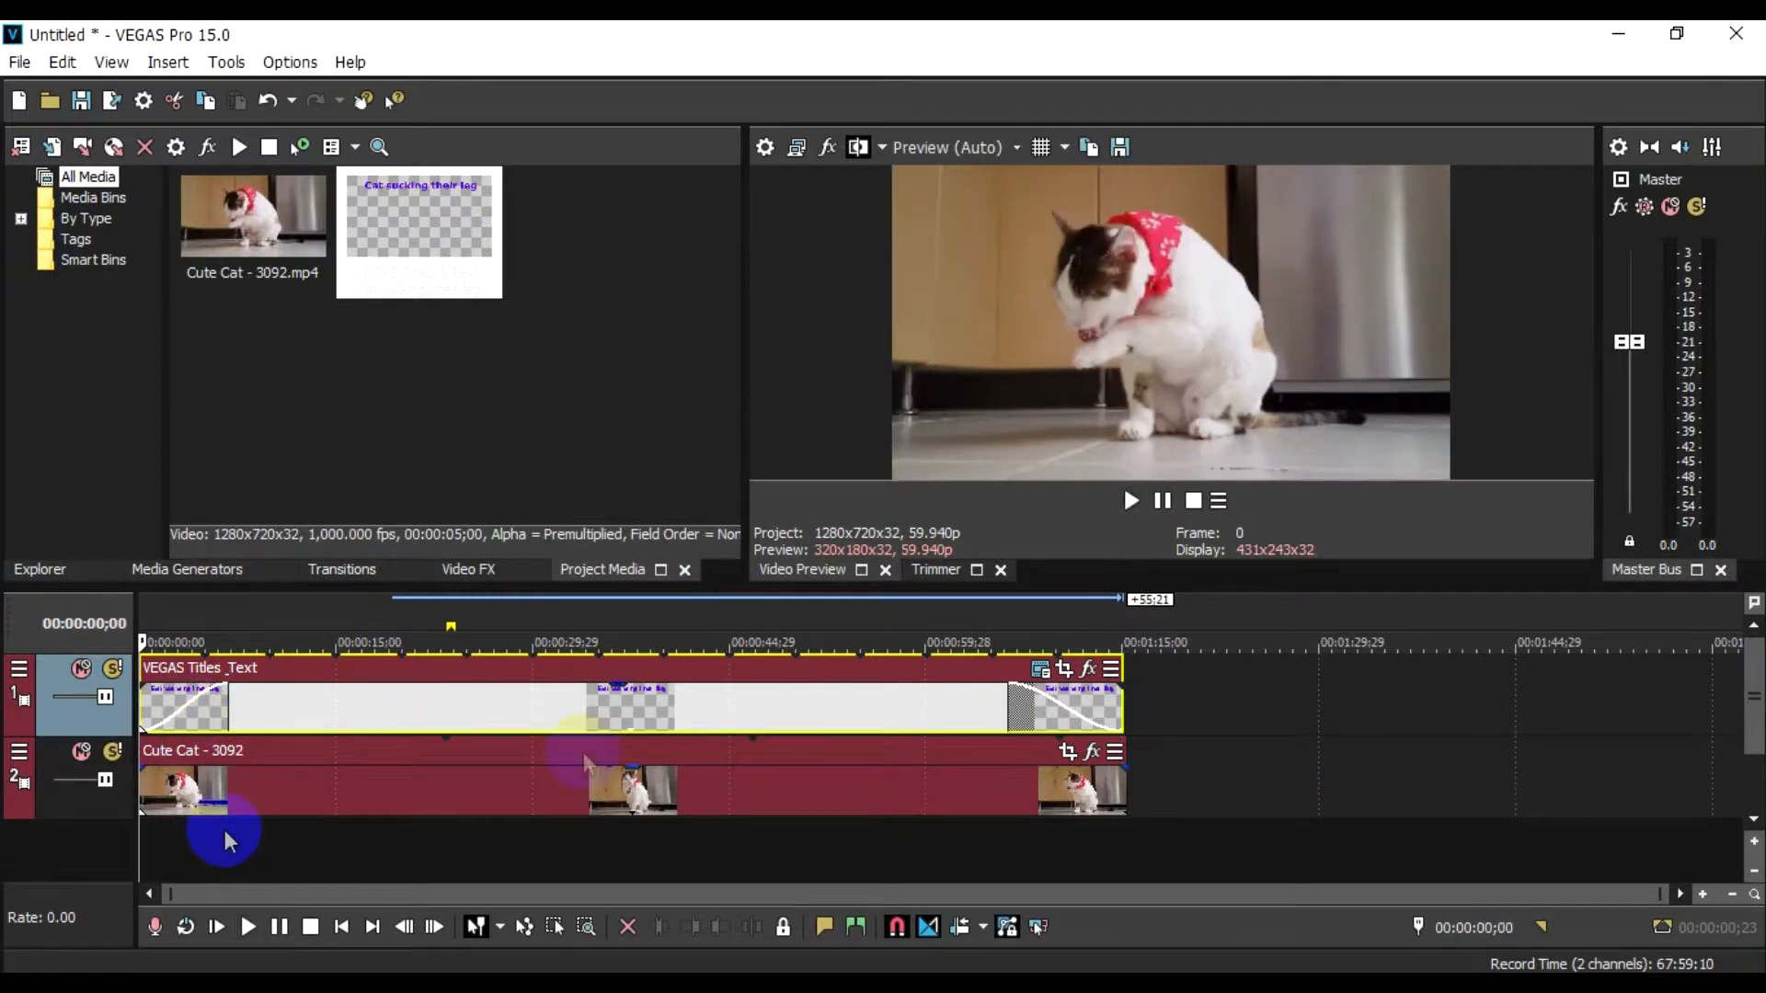
pyautogui.press('space')
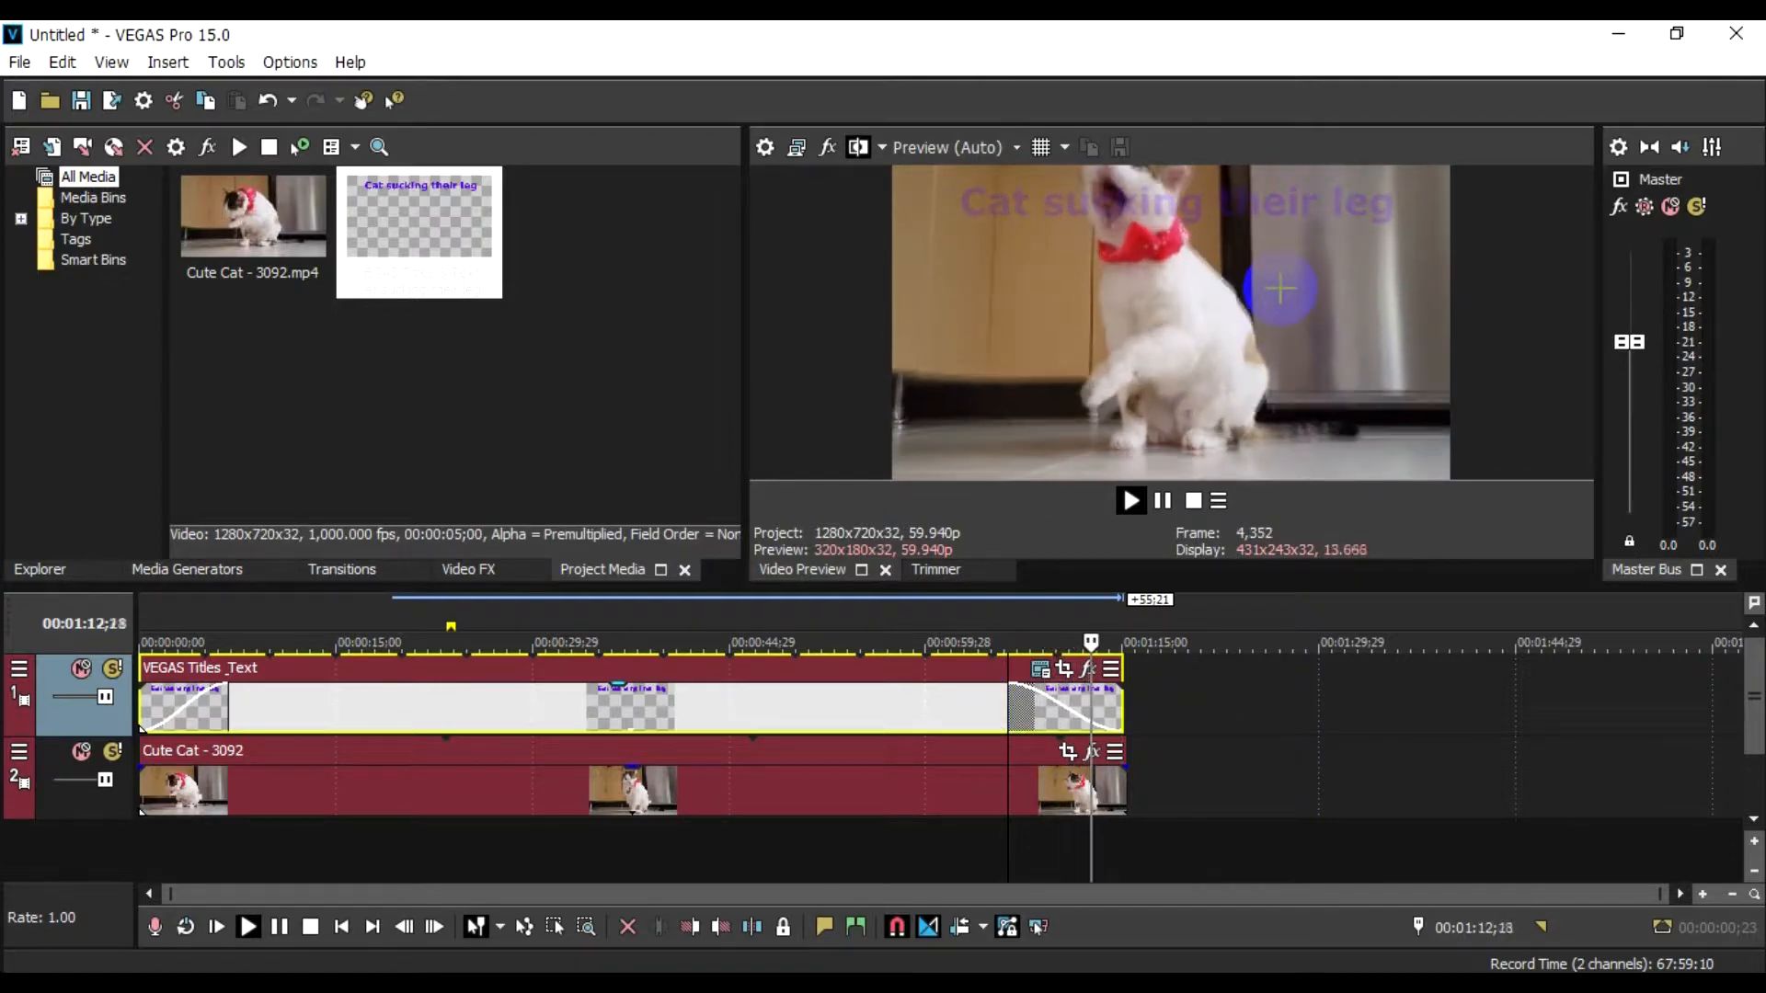
pyautogui.press('space')
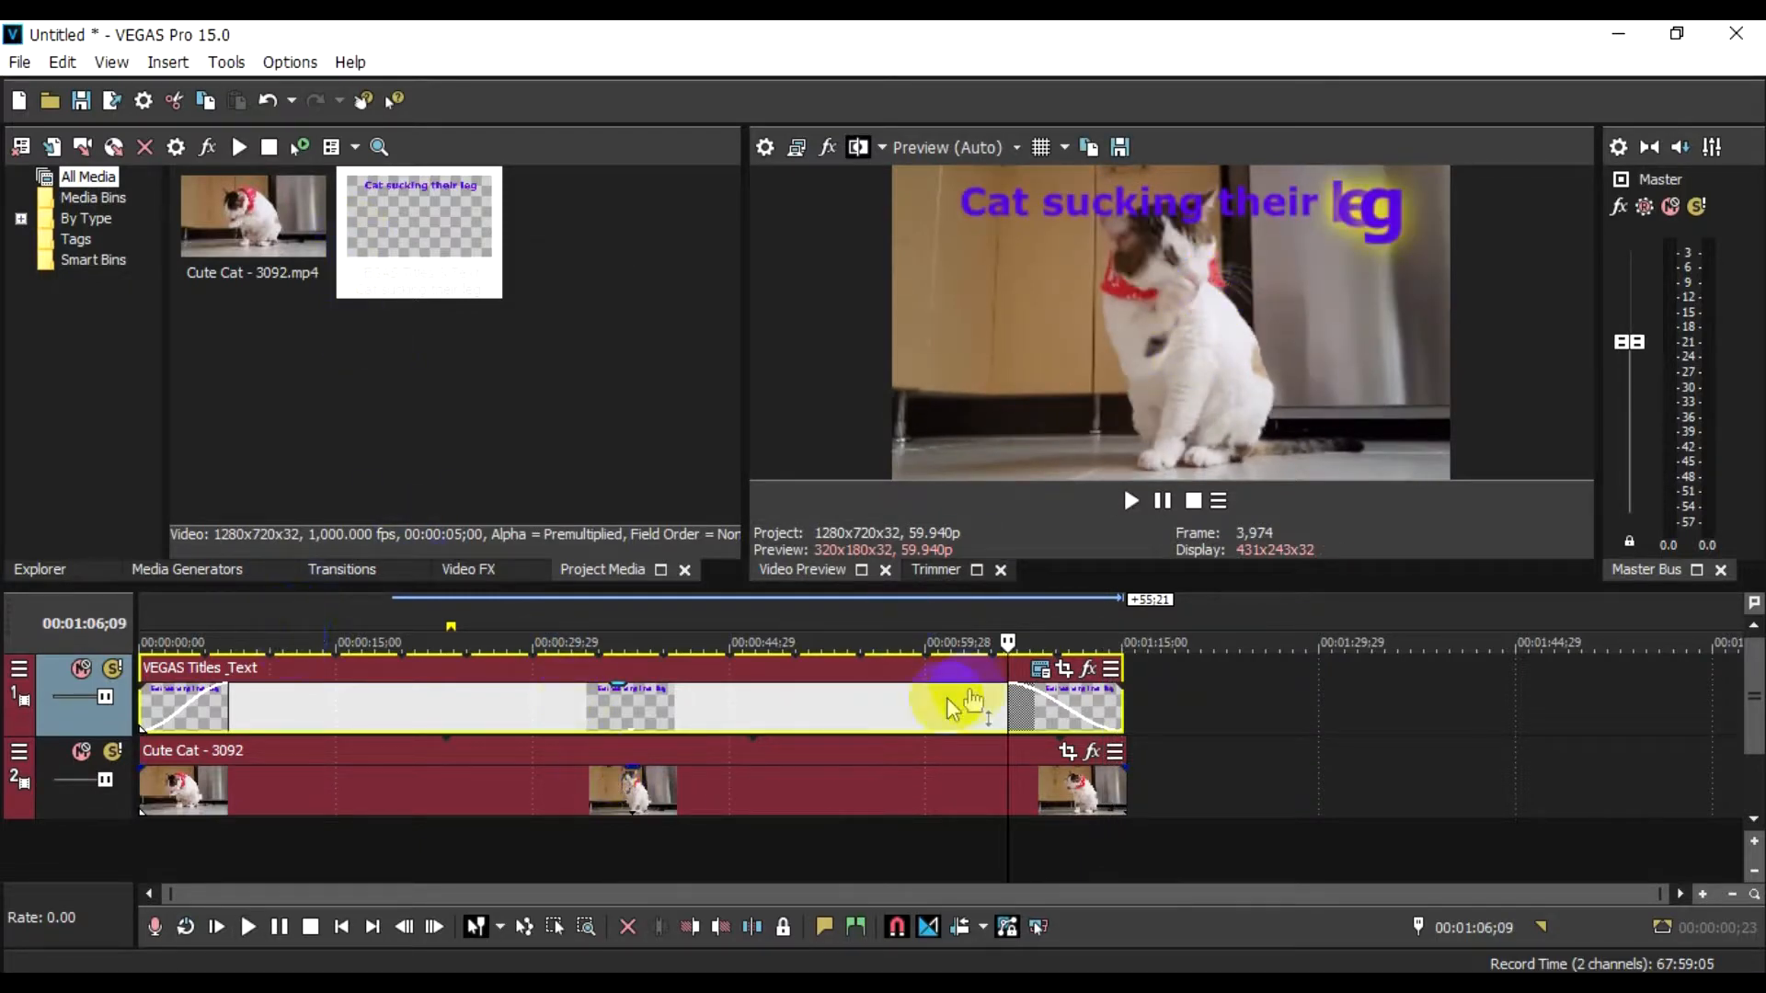
# Step: Apply the Slide Left preset to the title event and set its text to "Cat sucking their leg"
pyautogui.click(1040, 668)
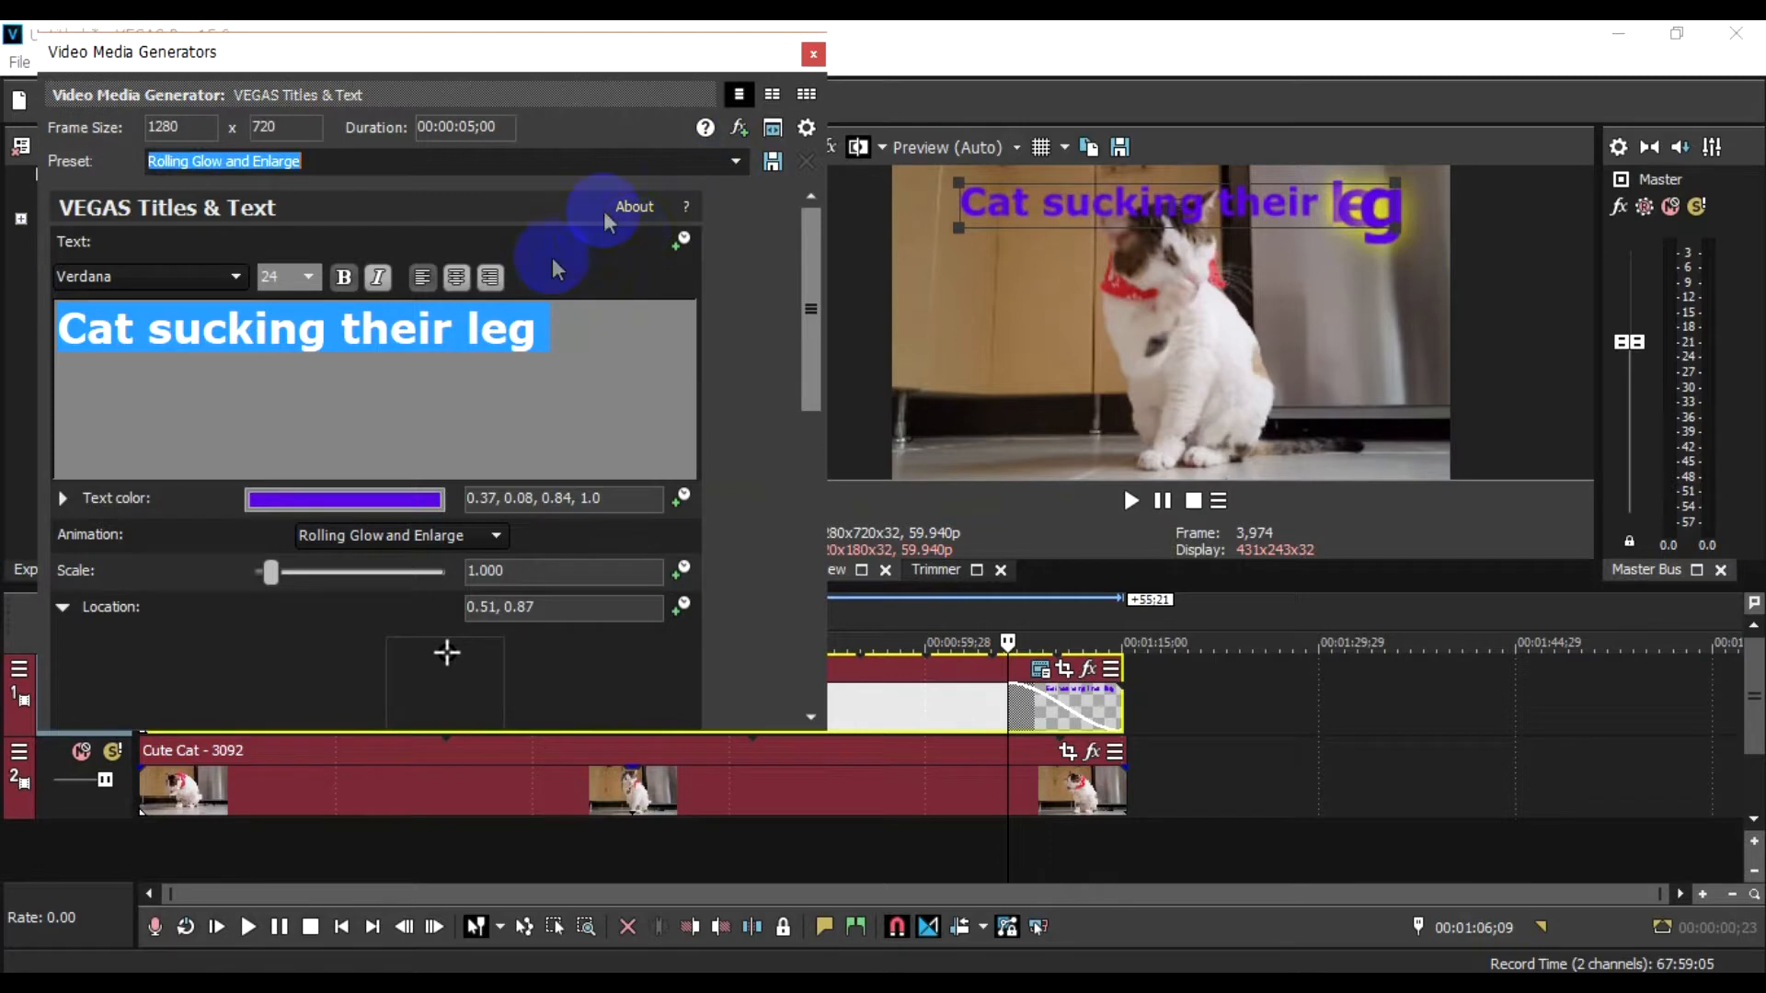
pyautogui.click(734, 163)
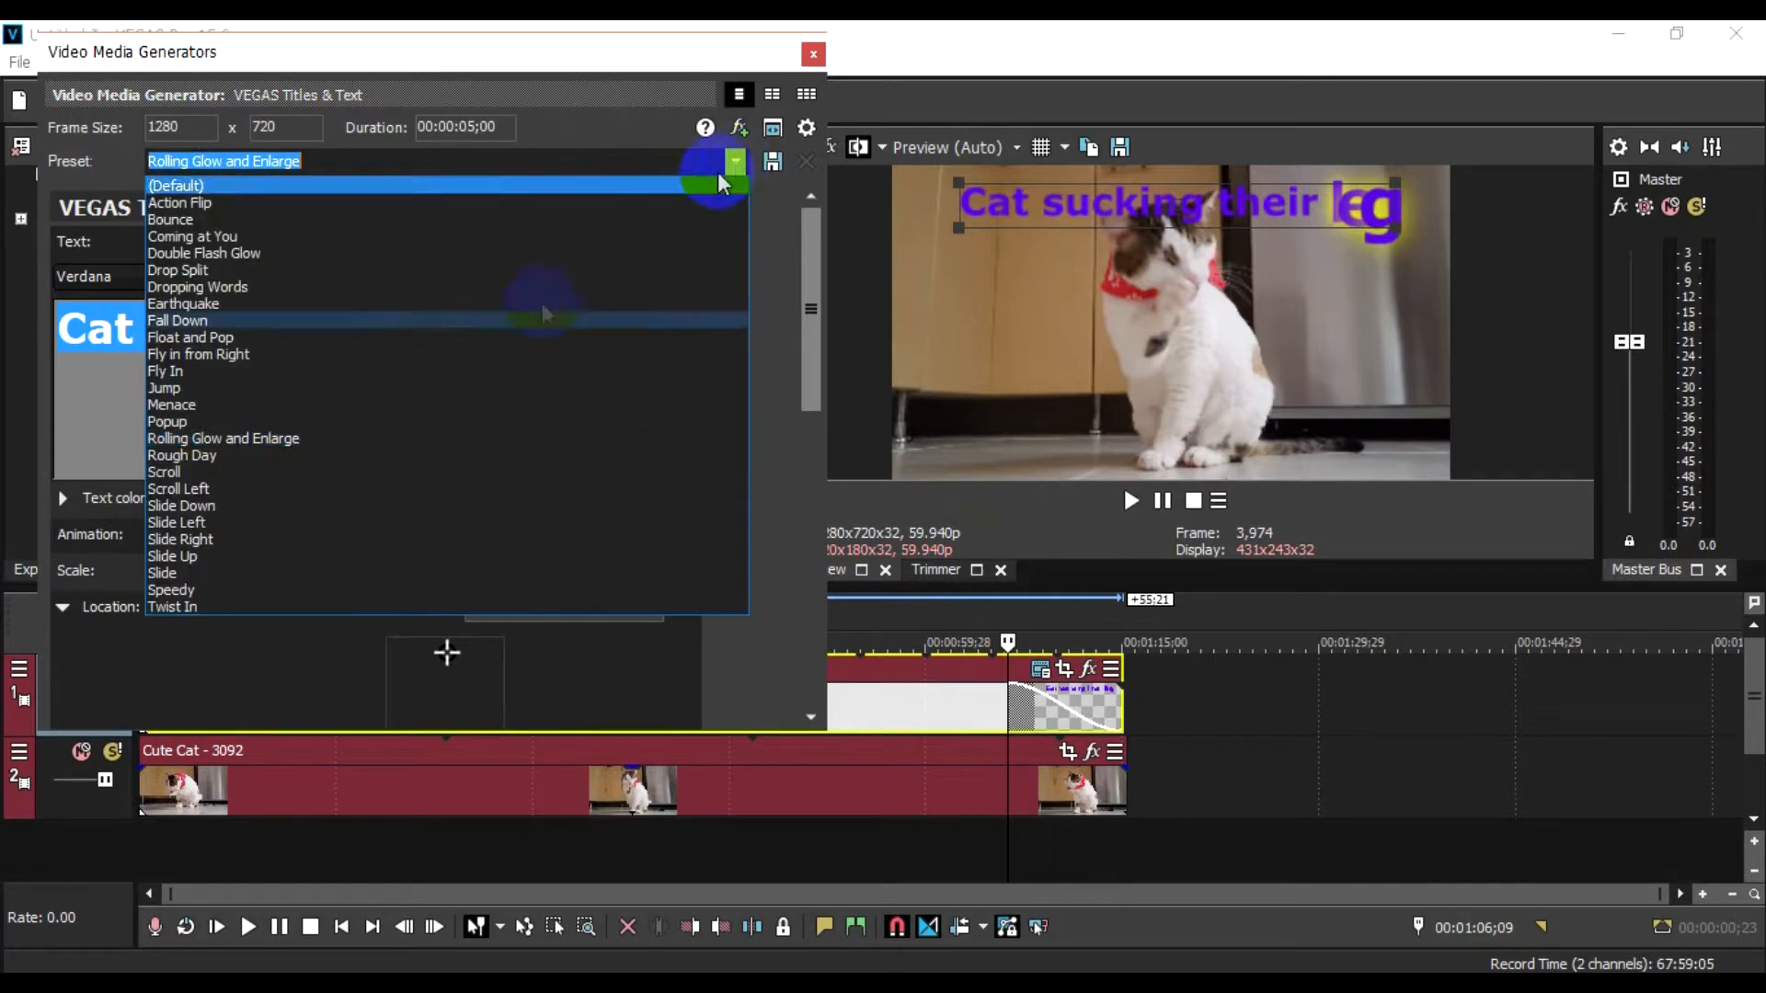
pyautogui.click(262, 523)
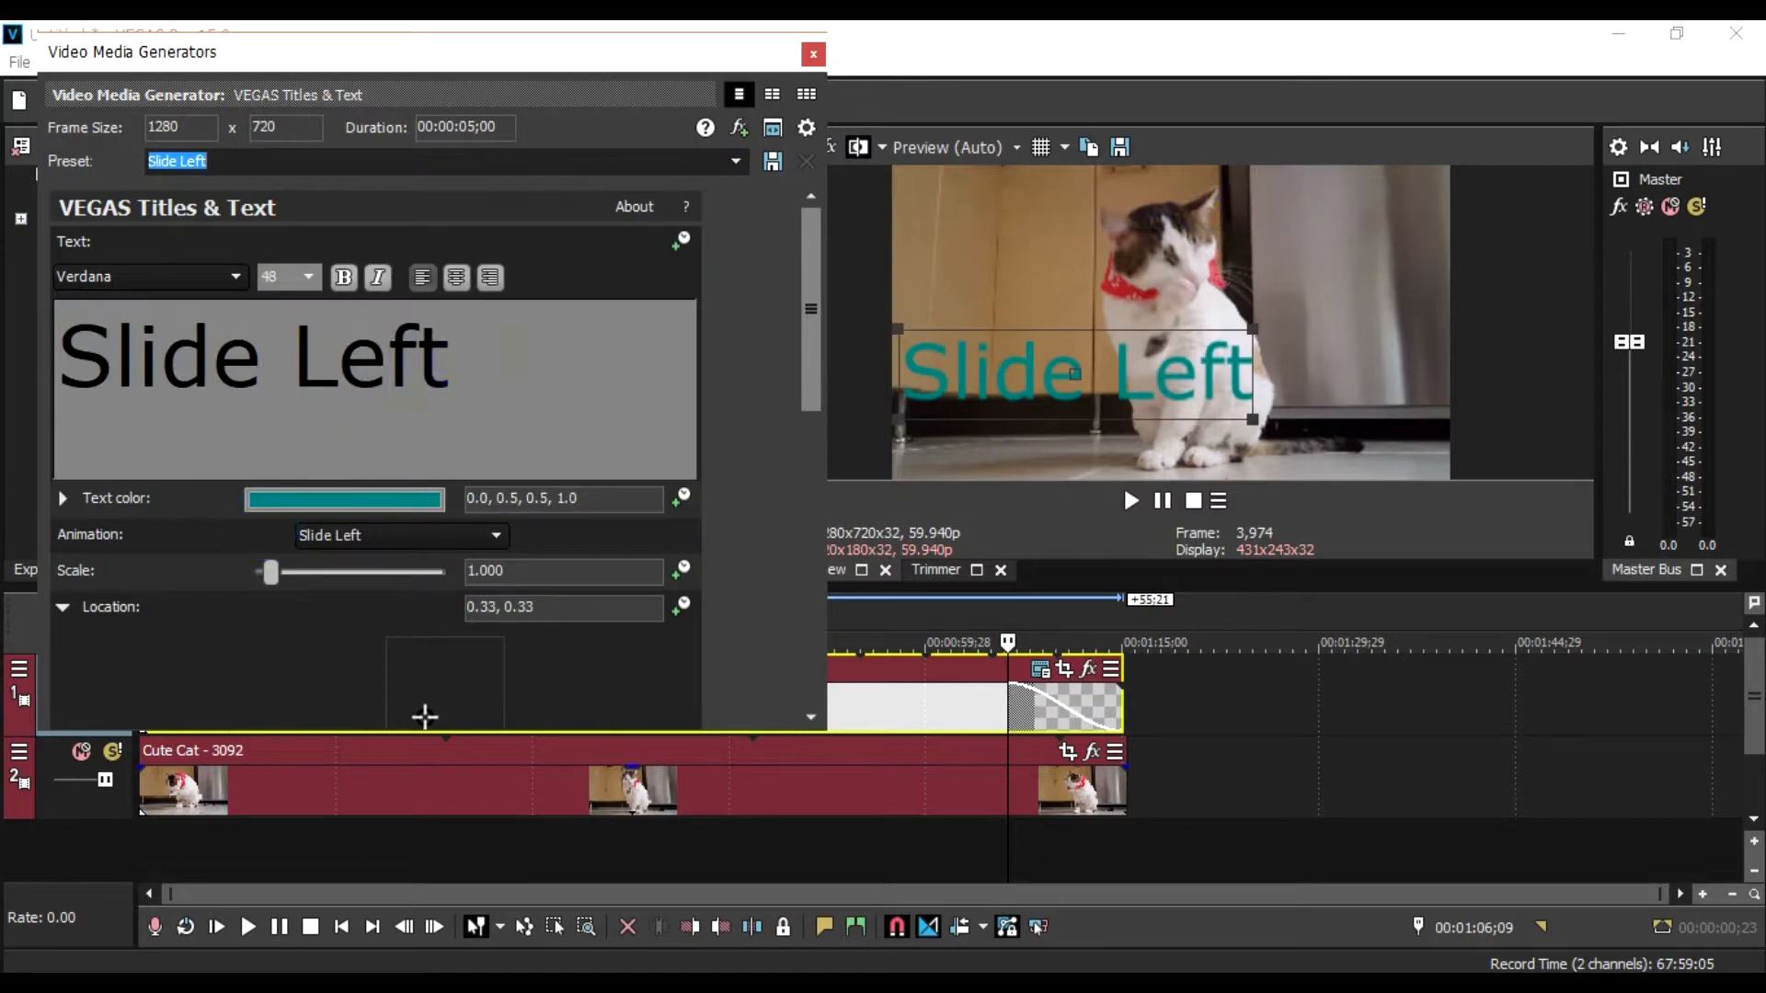
pyautogui.hotkey('ctrl', 'a')
pyautogui.write('Cat sucking their leg')
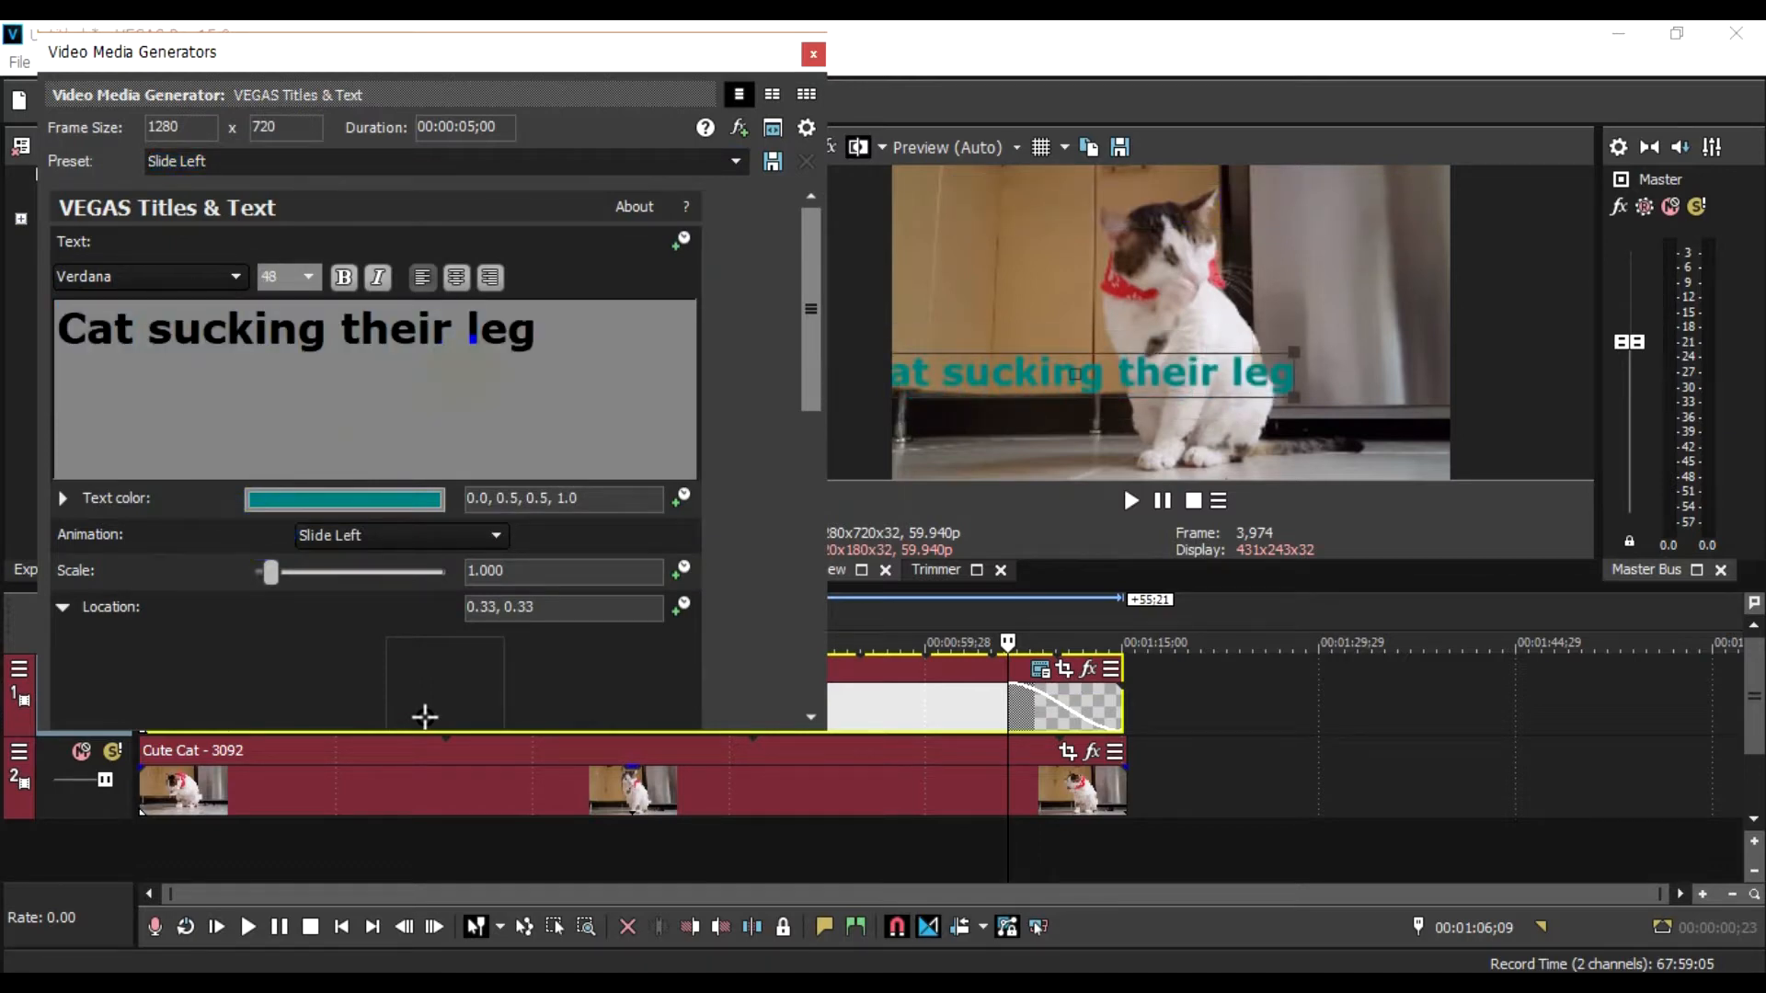
# Step: Move the title to the upper centre of the frame, at about 0.50, 0.86, and preview the animation from the start
pyautogui.moveTo(984, 393); pyautogui.dragTo(1071, 207)
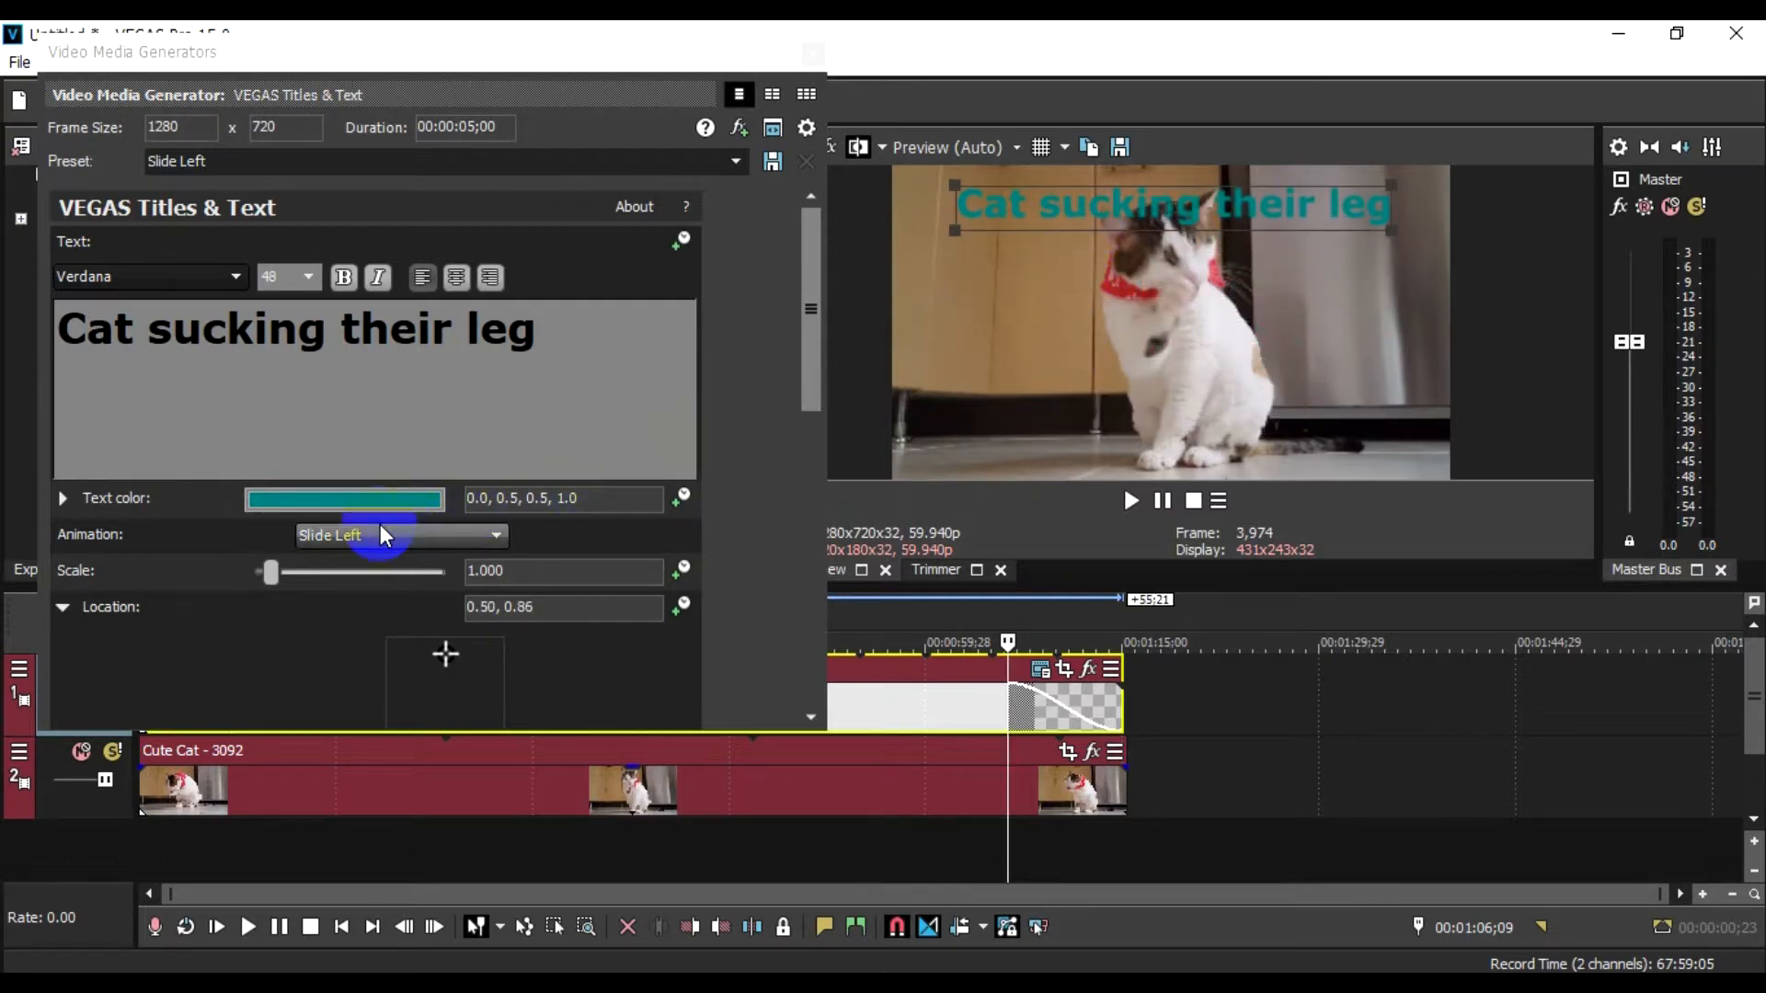
pyautogui.click(813, 53)
pyautogui.moveTo(1008, 839); pyautogui.dragTo(8, 842)
pyautogui.press('space')
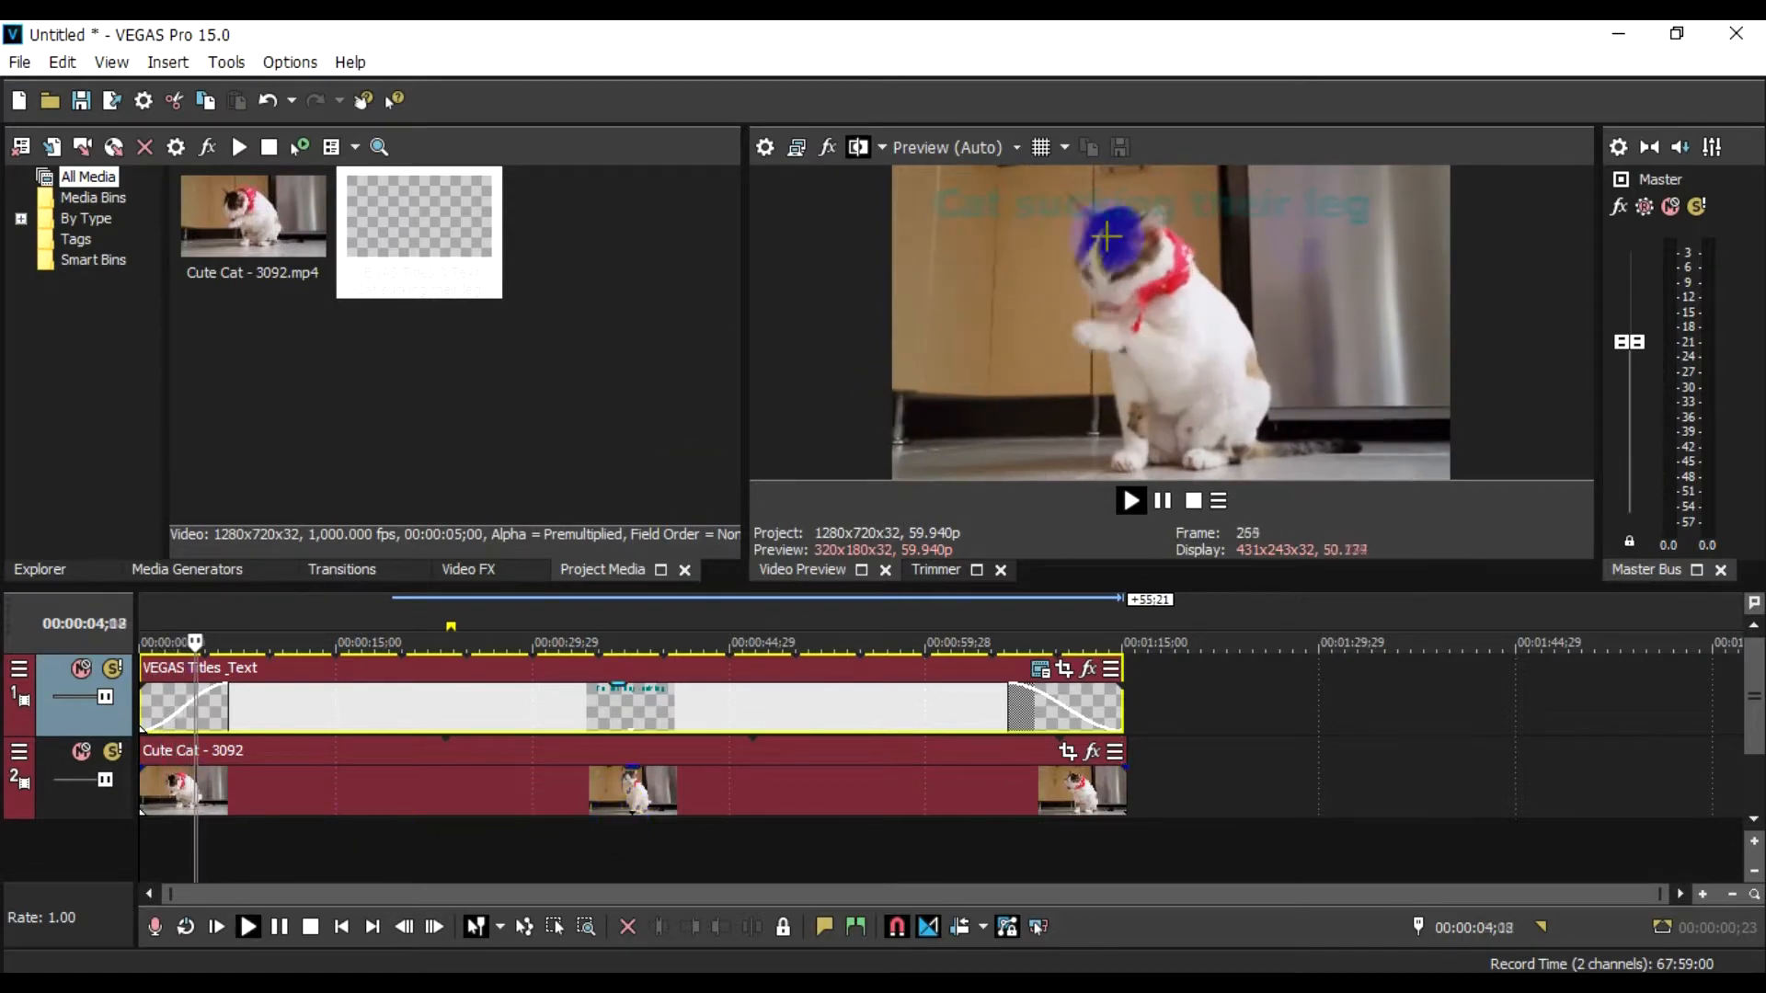
pyautogui.press('space')
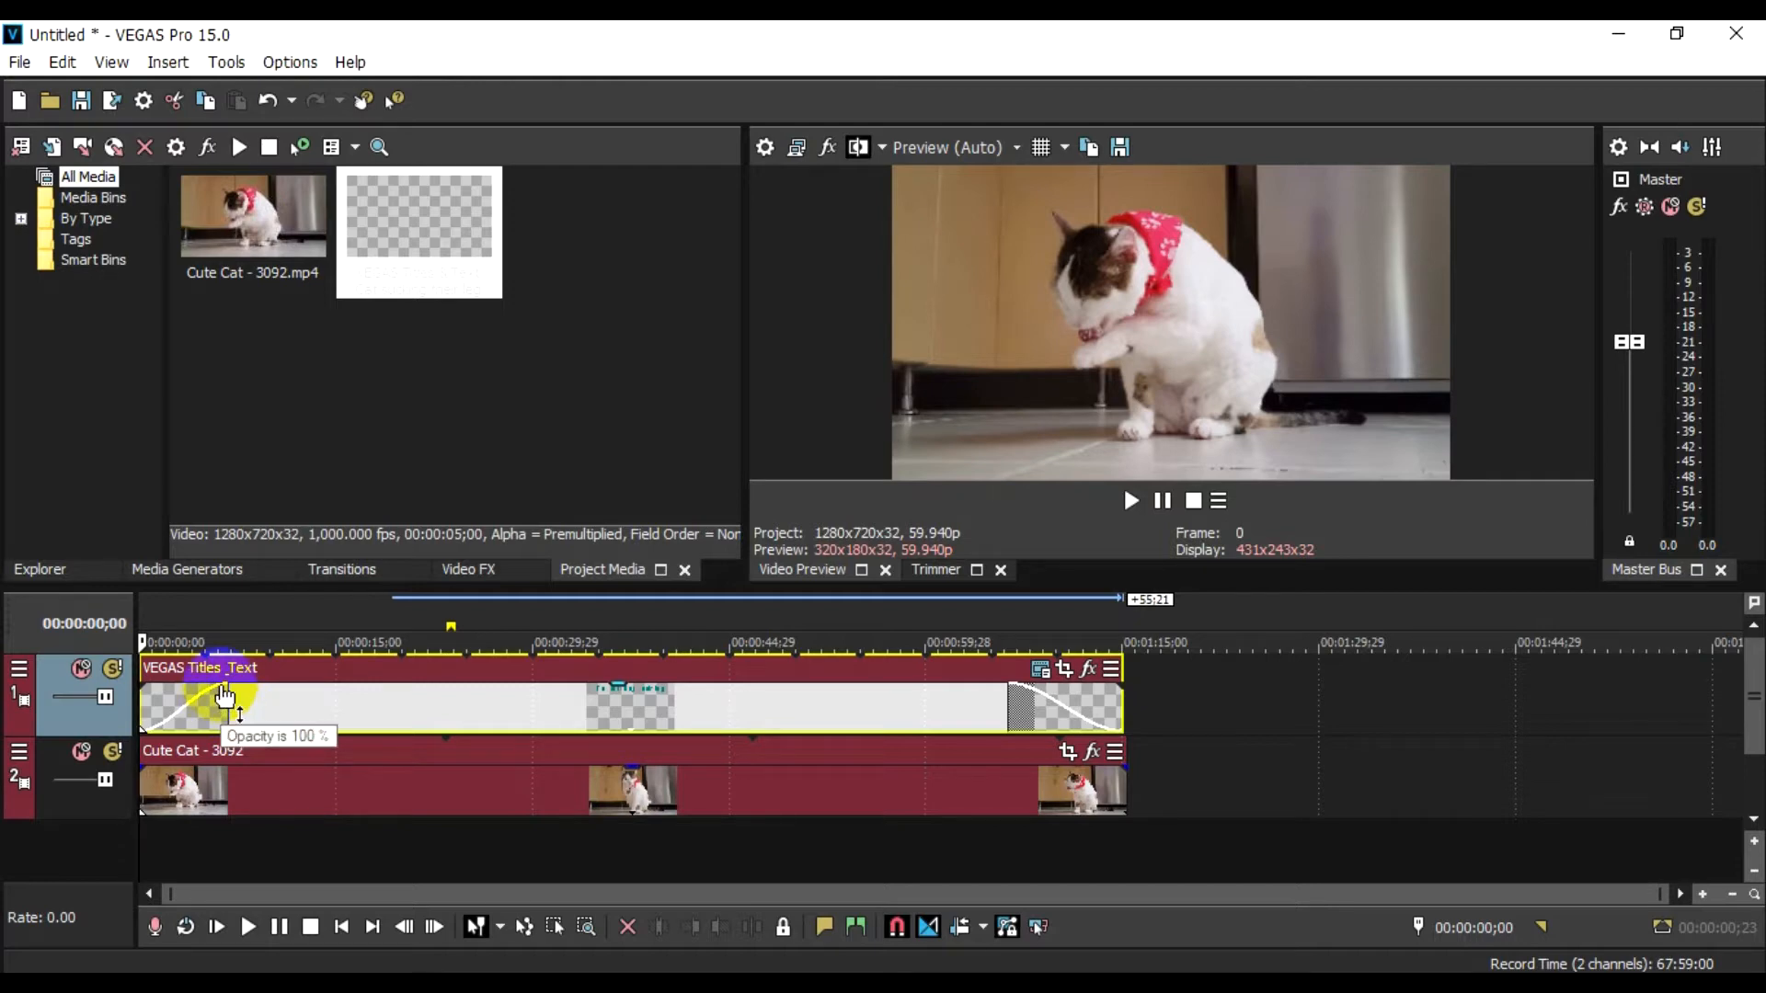
# Step: Remove the fade-in and fade-out from the title event and preview the result
pyautogui.moveTo(220, 686); pyautogui.dragTo(138, 706)
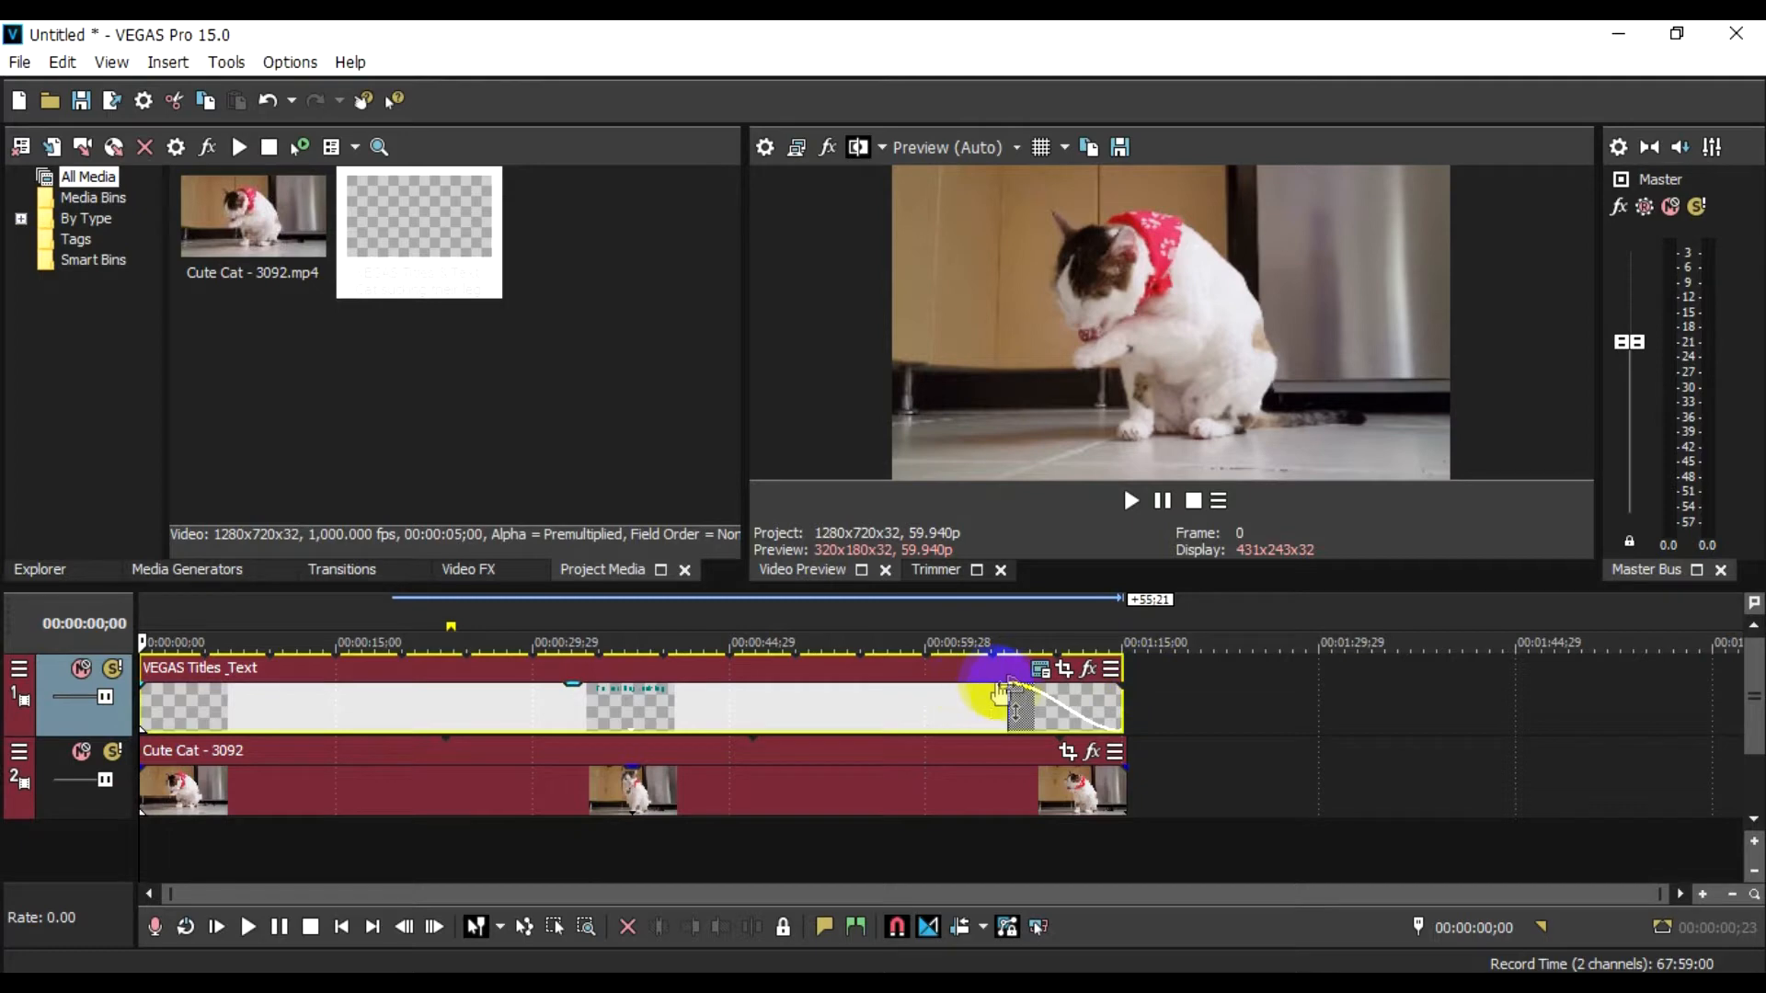
pyautogui.moveTo(1020, 699); pyautogui.dragTo(1120, 669)
pyautogui.press('space')
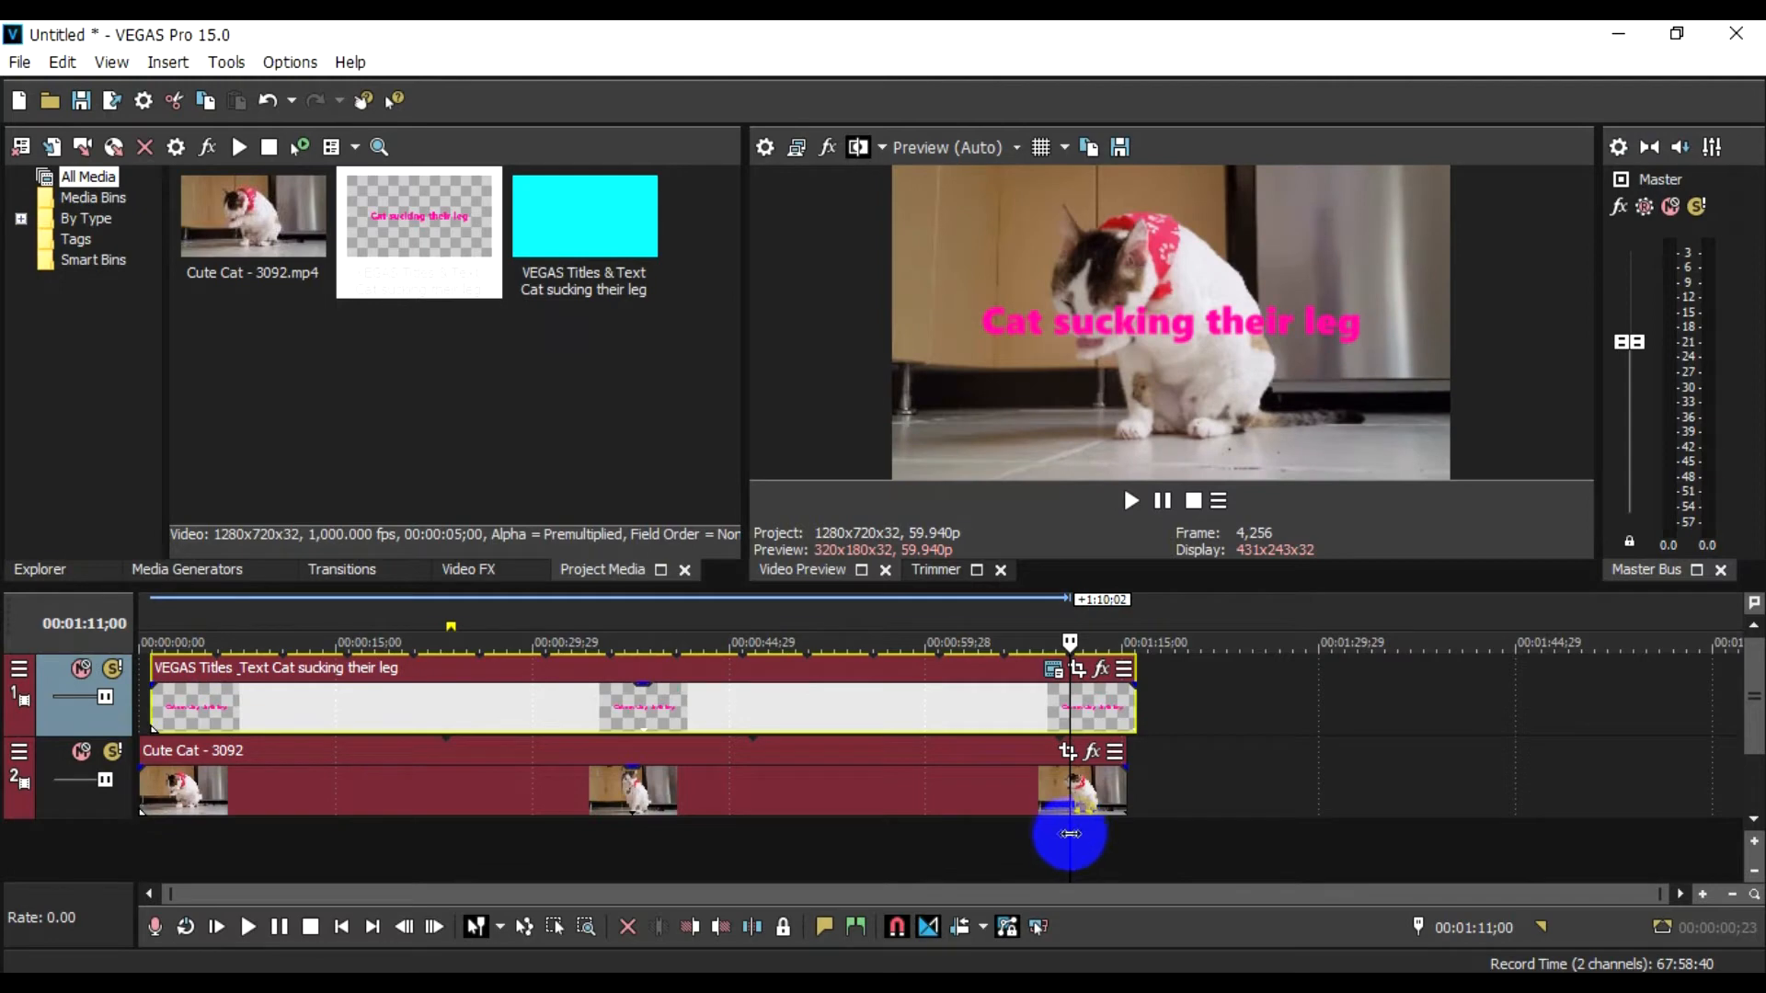
# Step: Preview the pink title from the start and shift its event to begin together with the cat clip
pyautogui.moveTo(1070, 834); pyautogui.dragTo(2, 746)
pyautogui.press('space')
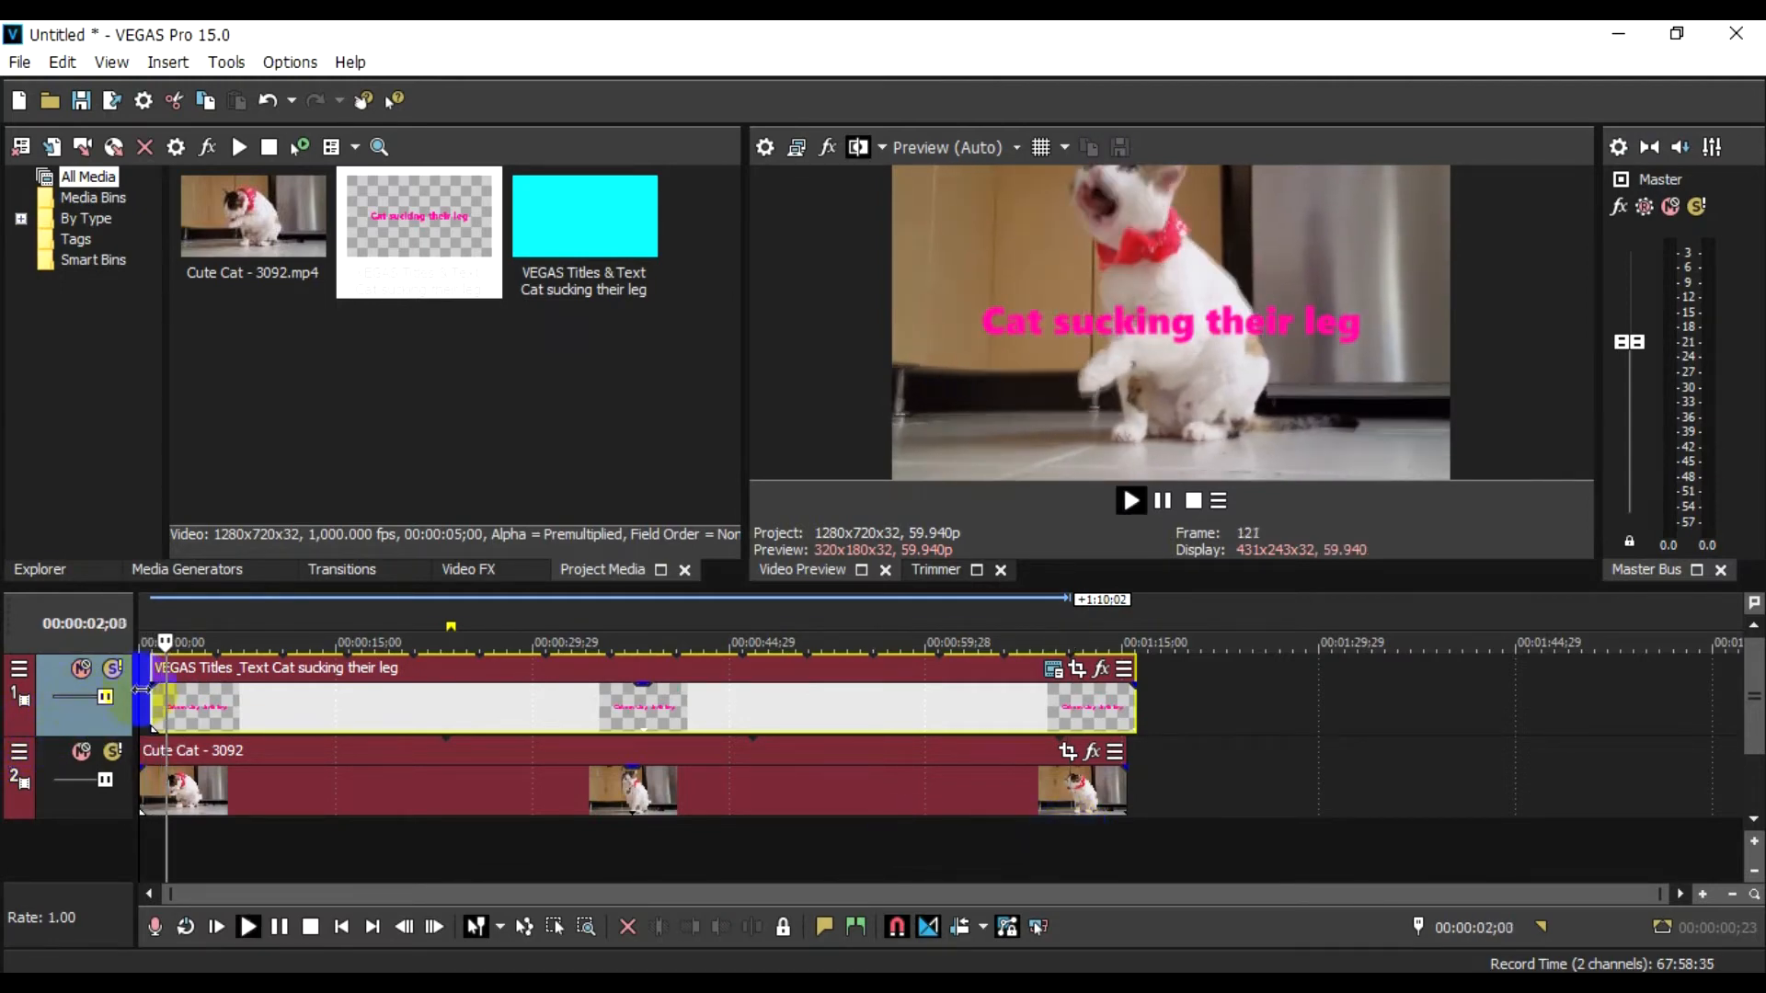
pyautogui.press('space')
pyautogui.moveTo(167, 694); pyautogui.dragTo(157, 696)
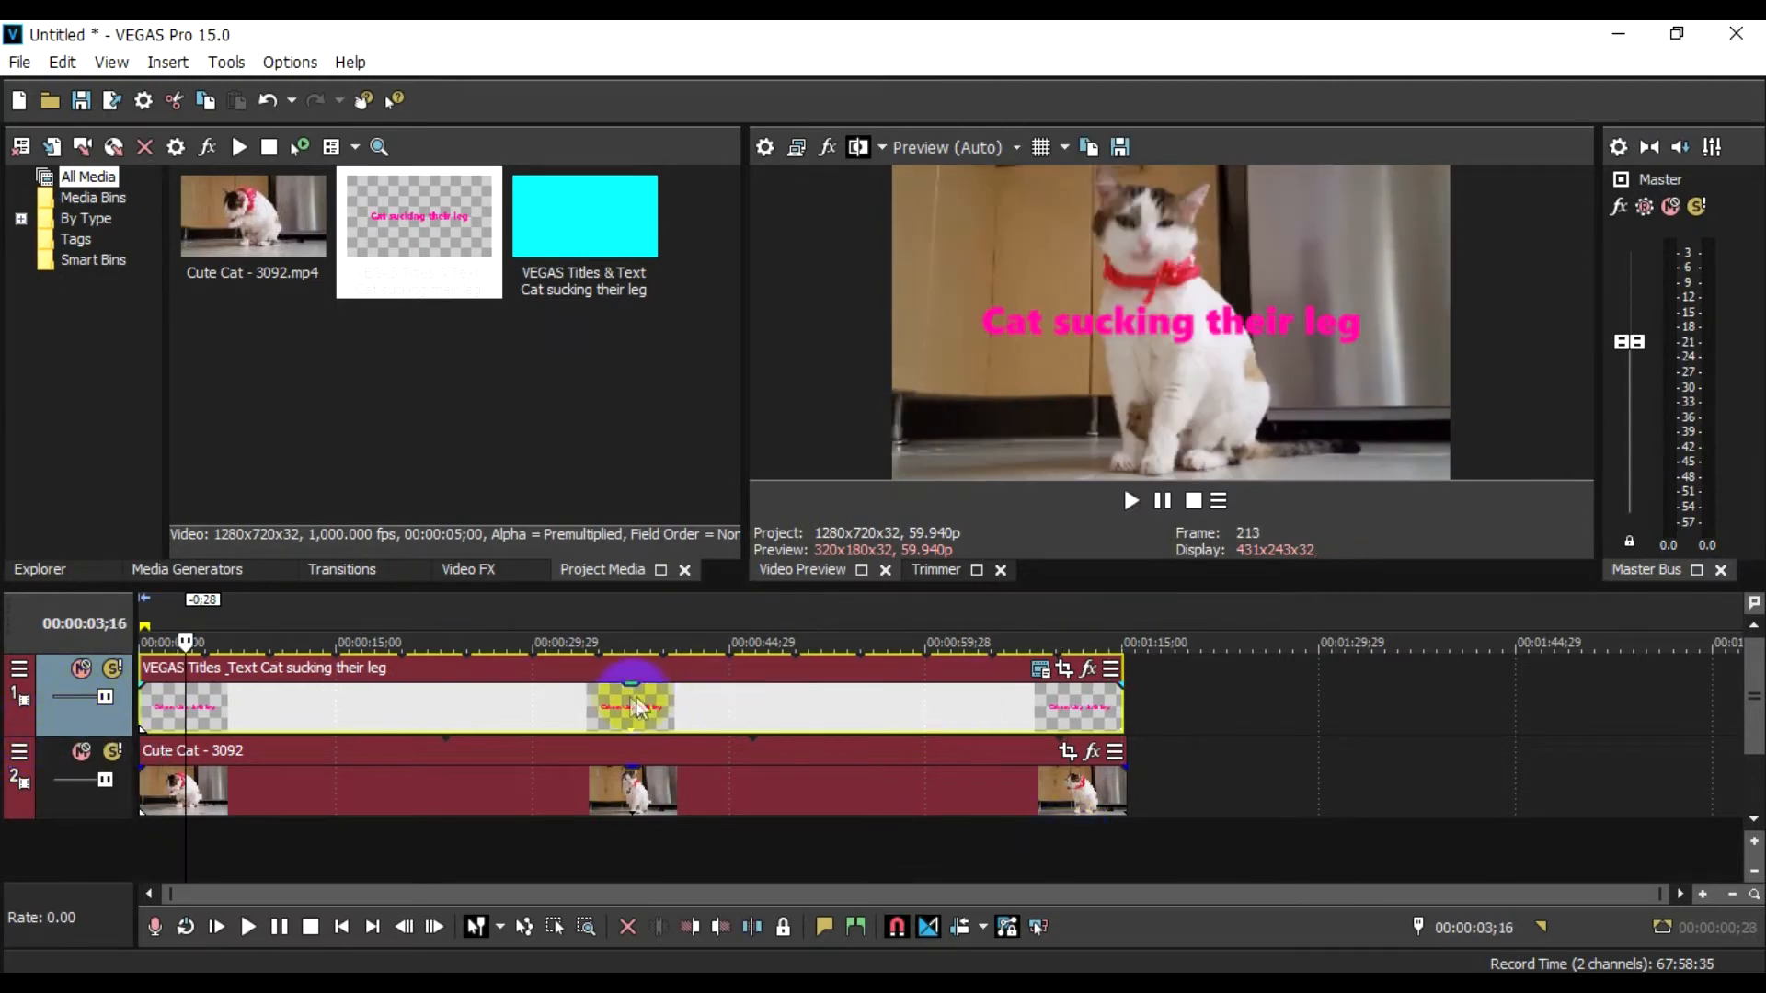
# Step: Apply the Bounce preset to the title event, set its text to "Cat sucking their leg", and preview the animation
pyautogui.click(1050, 674)
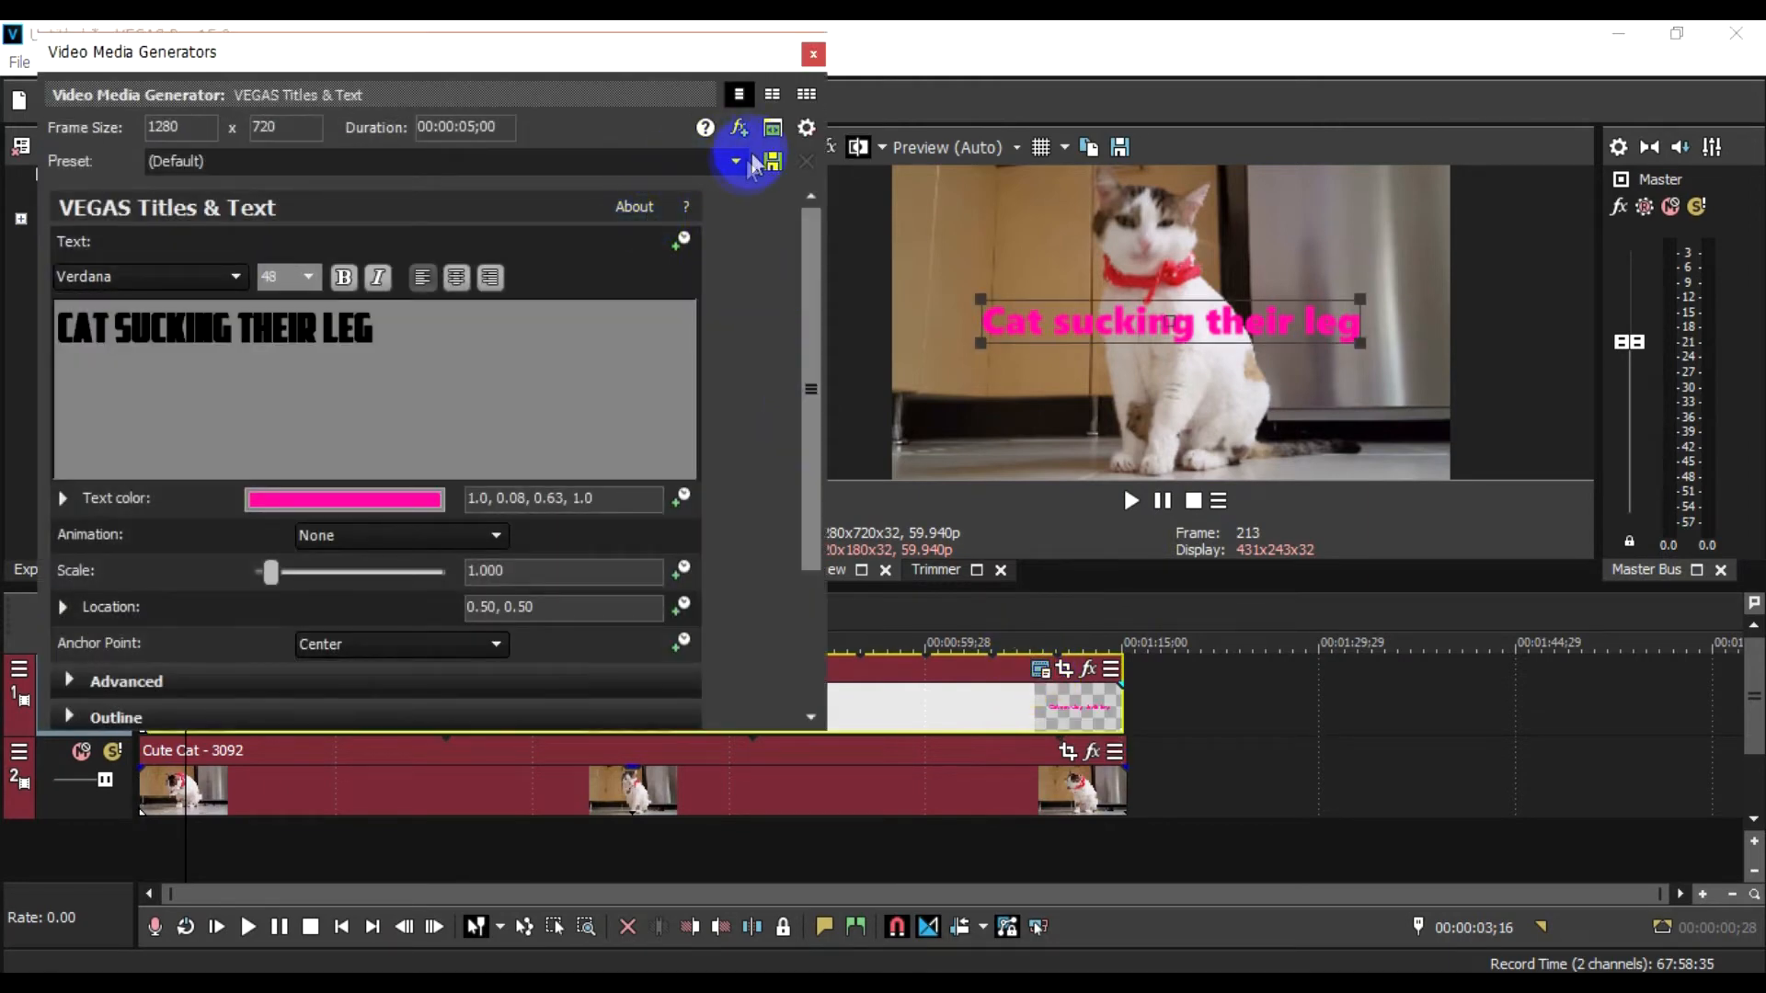
pyautogui.click(739, 161)
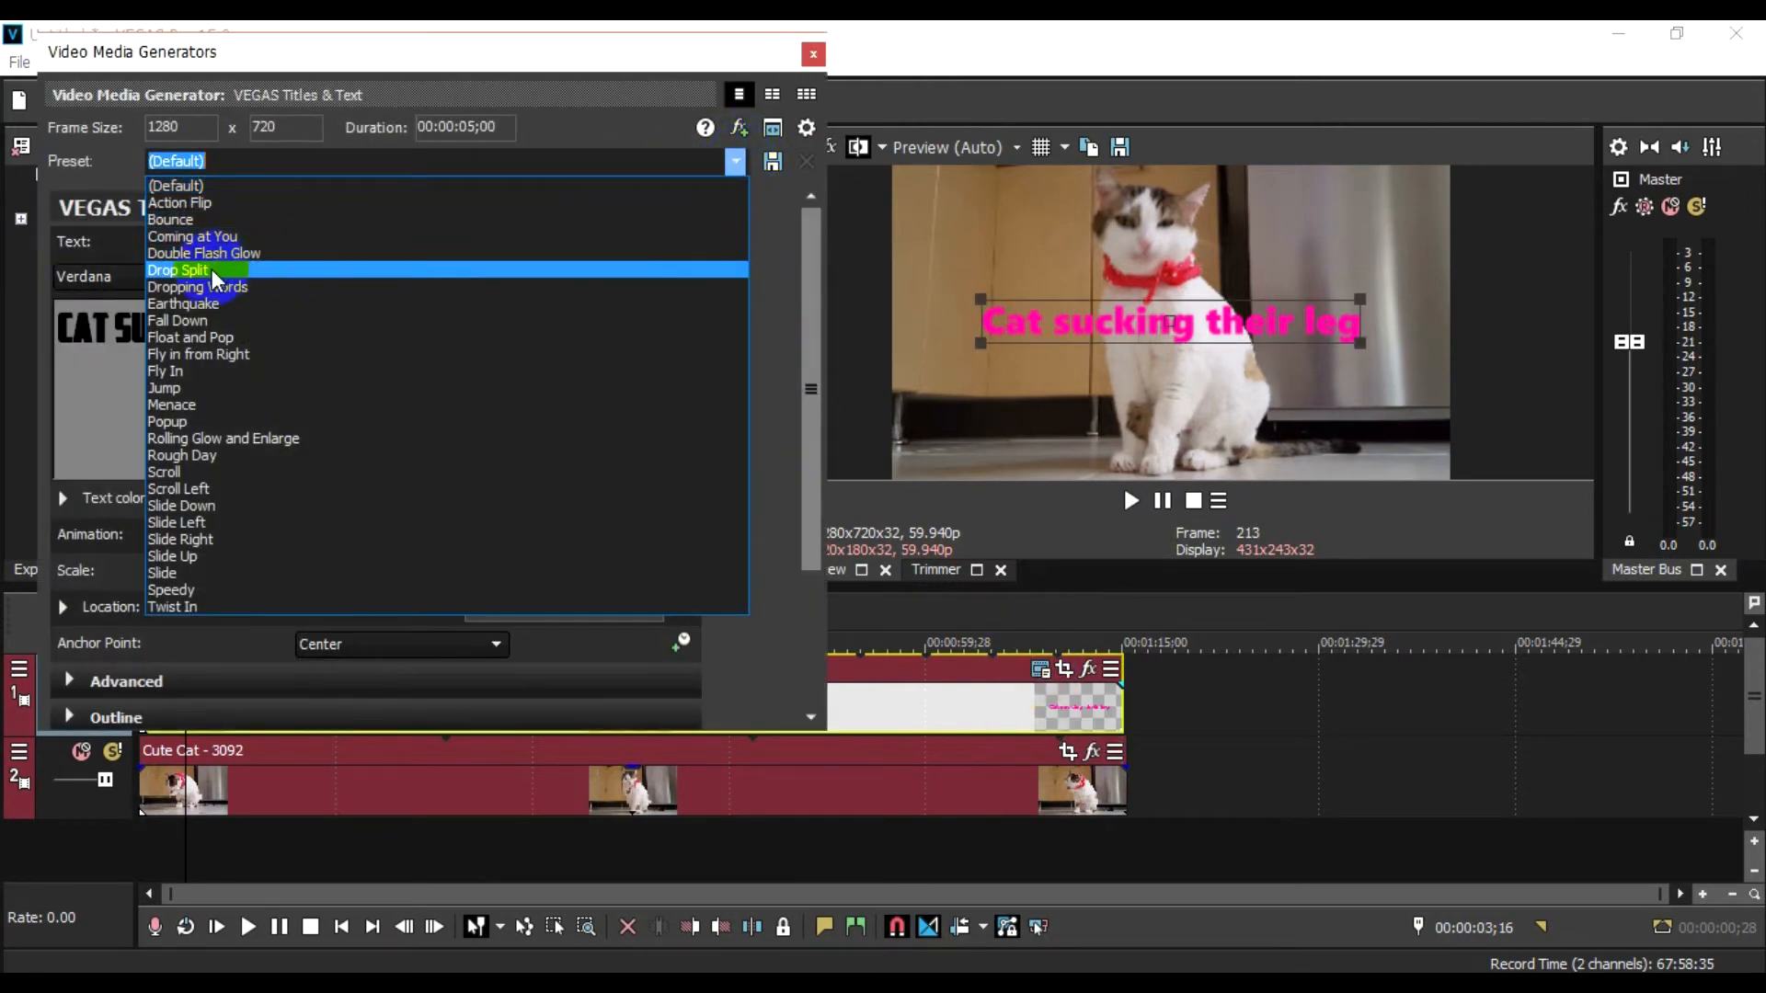
pyautogui.click(184, 218)
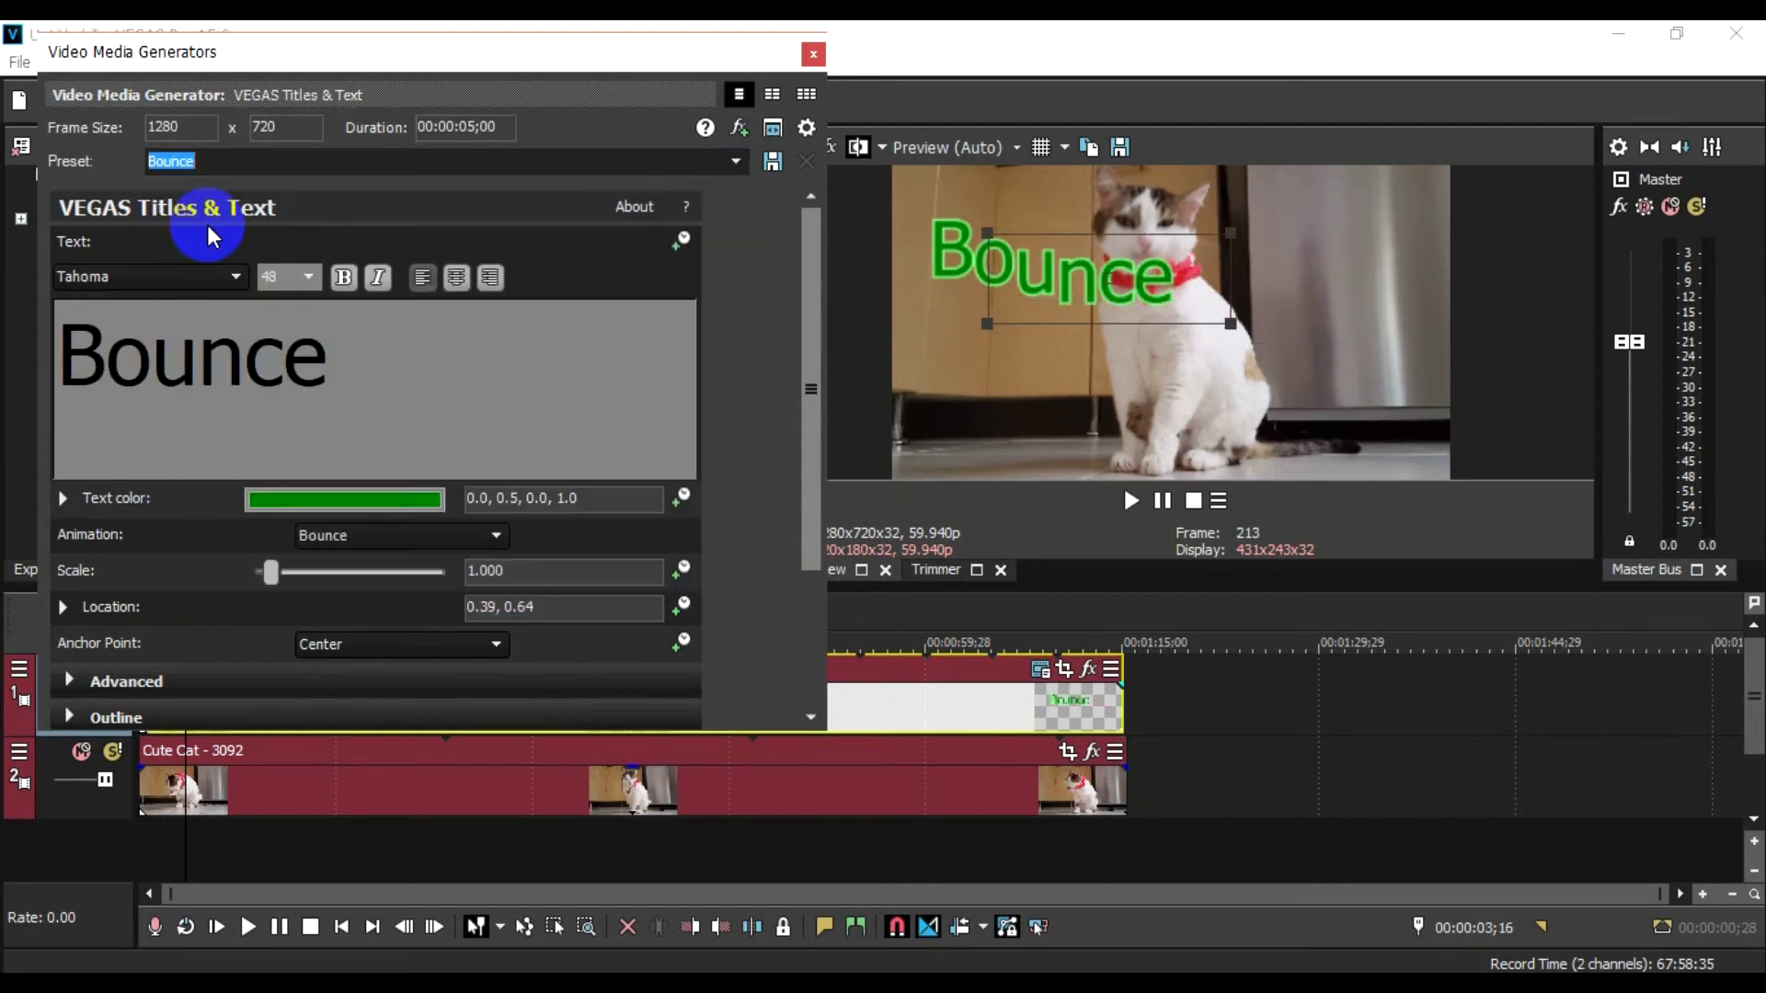
pyautogui.doubleClick(184, 372)
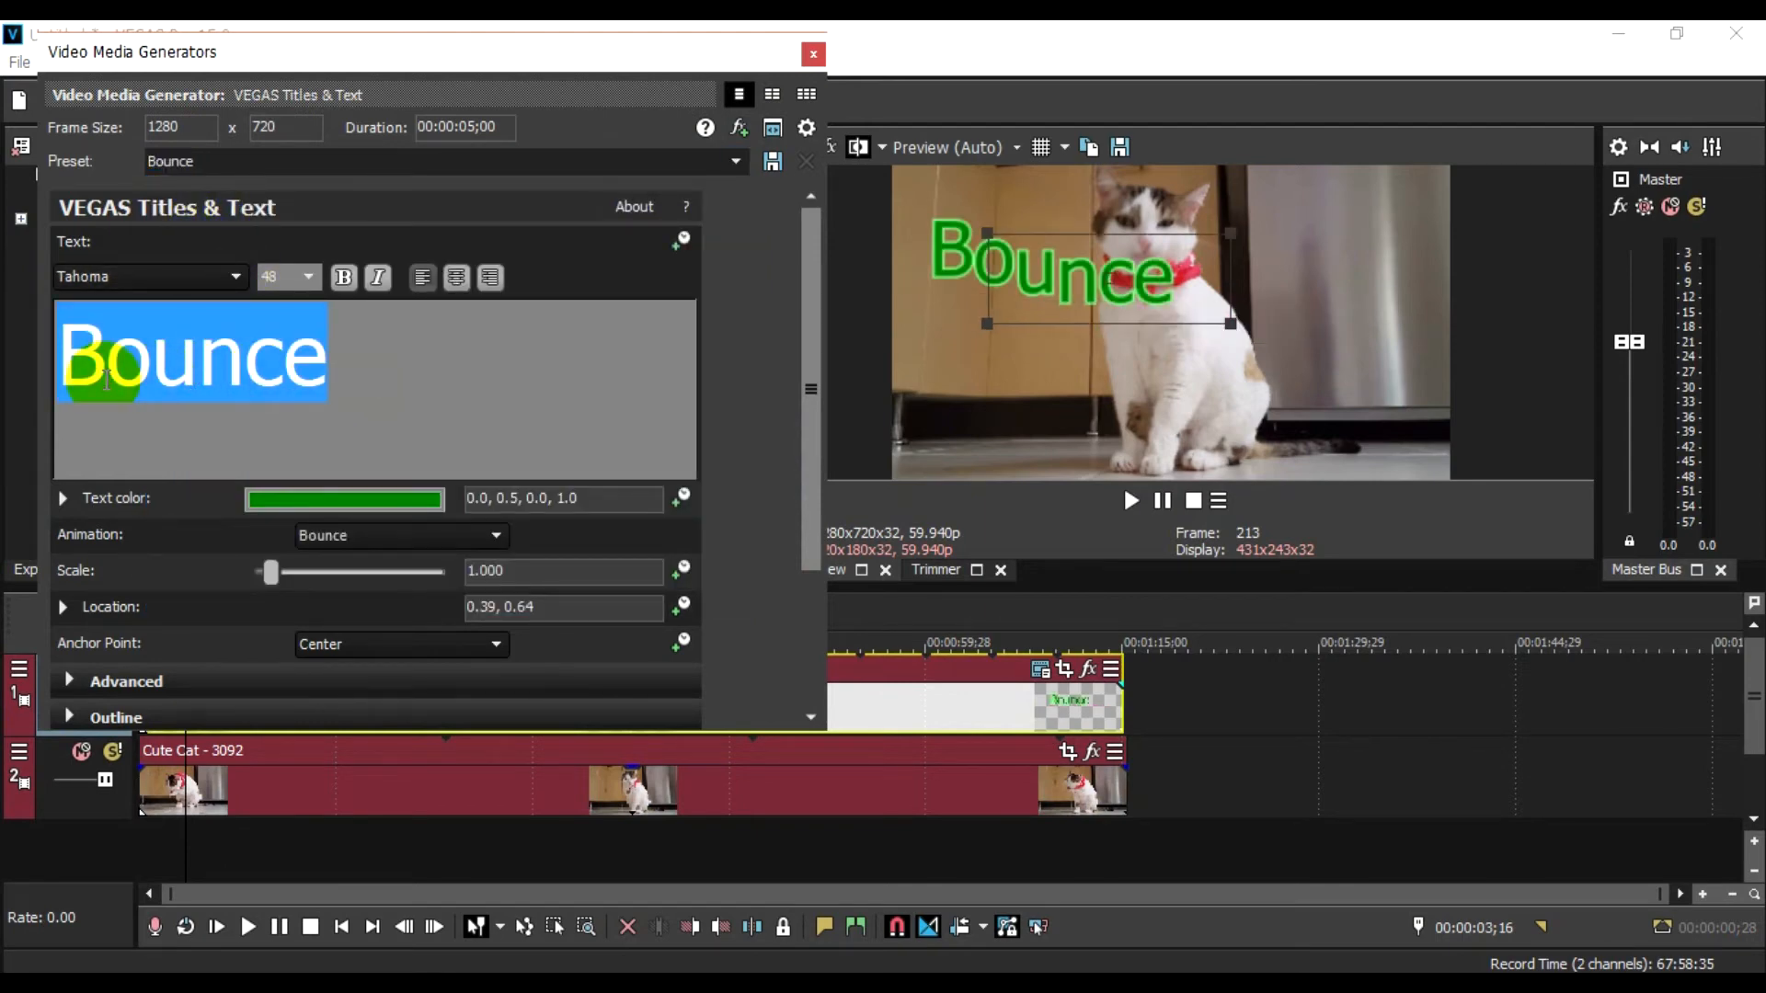
pyautogui.write('Cat sucking their leg')
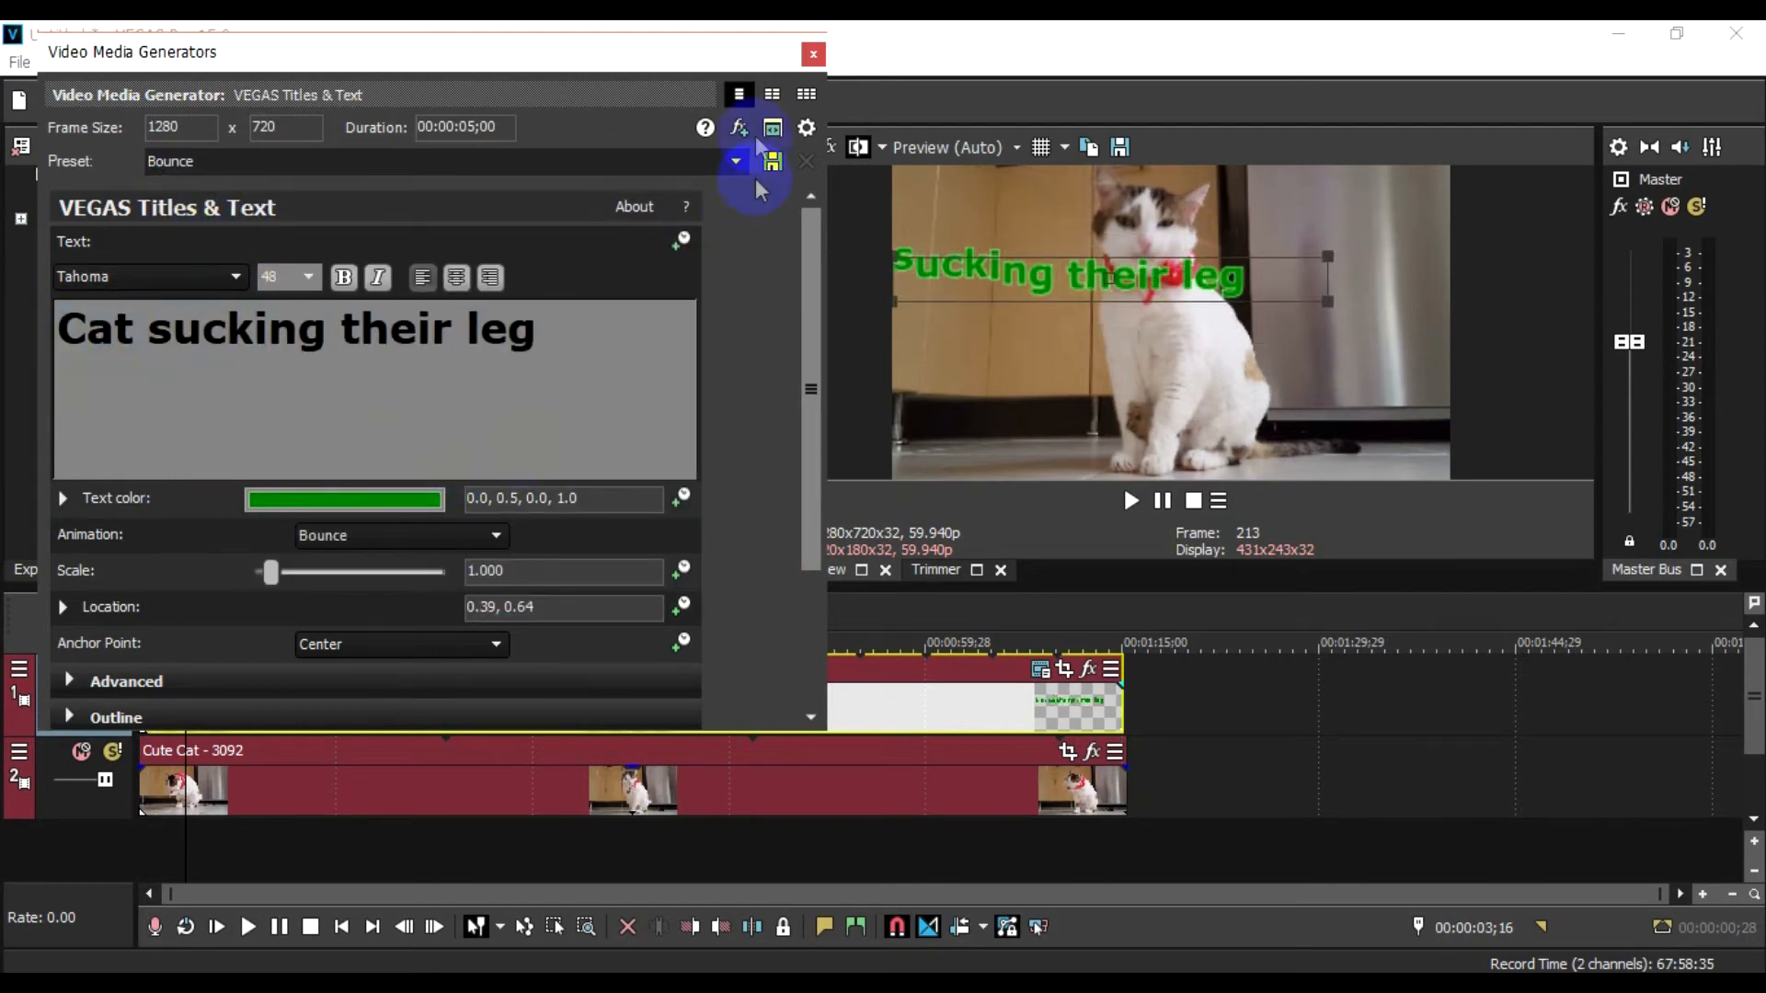
pyautogui.click(813, 54)
pyautogui.press('space')
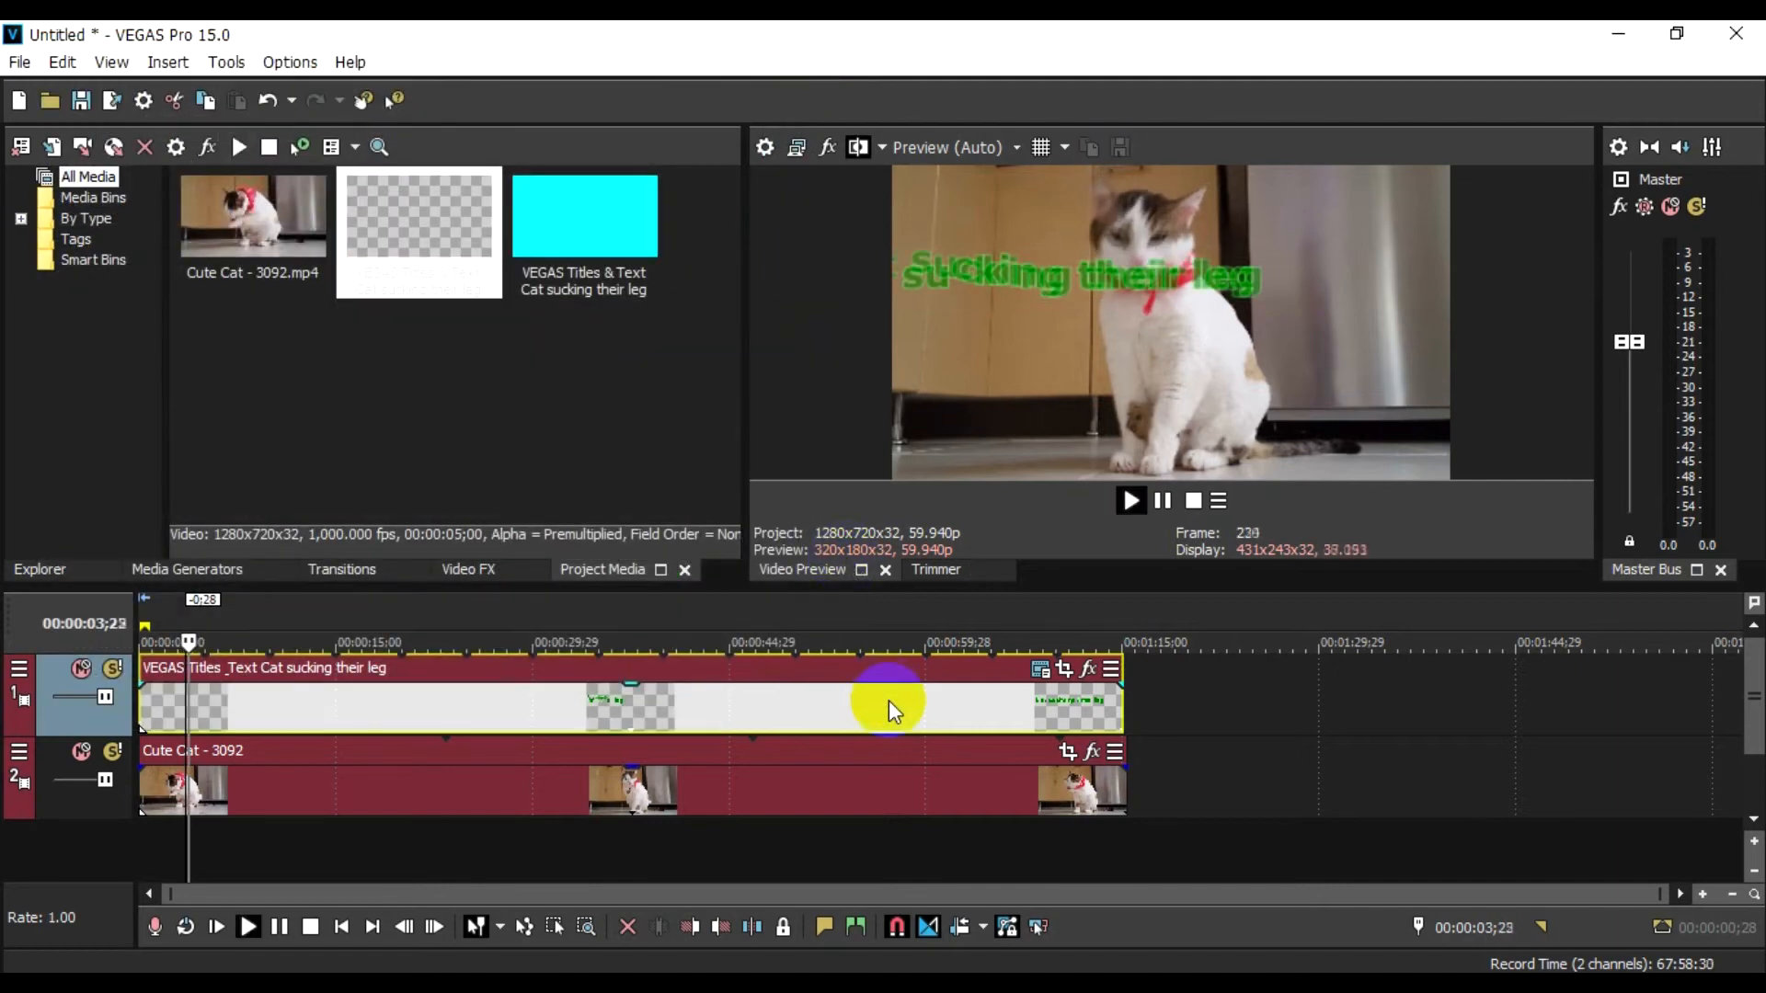